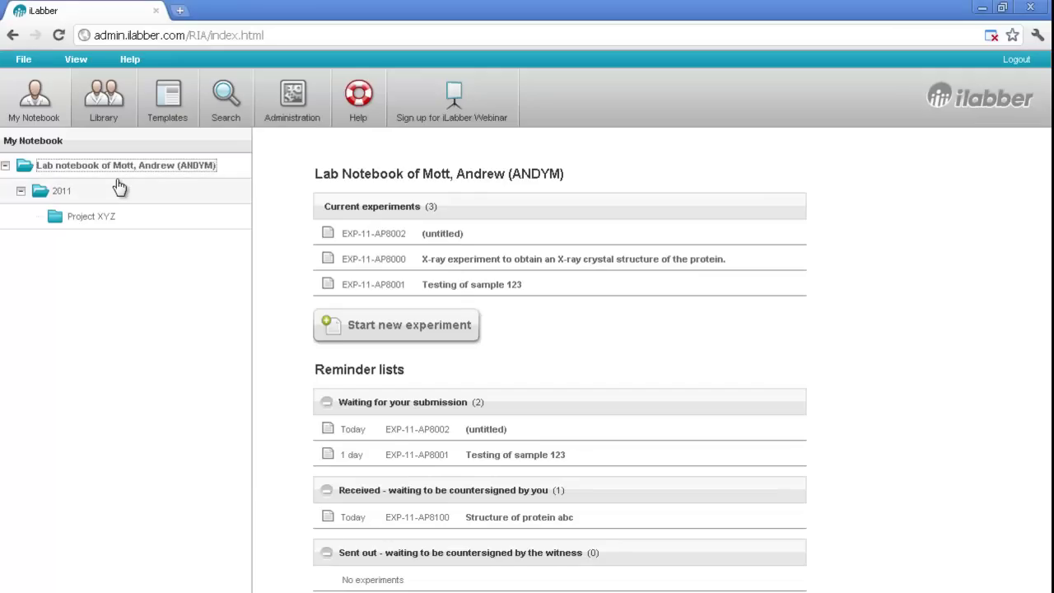
- Create a blank experiment, EXP-11-AP8003, and select its header section
click(401, 326)
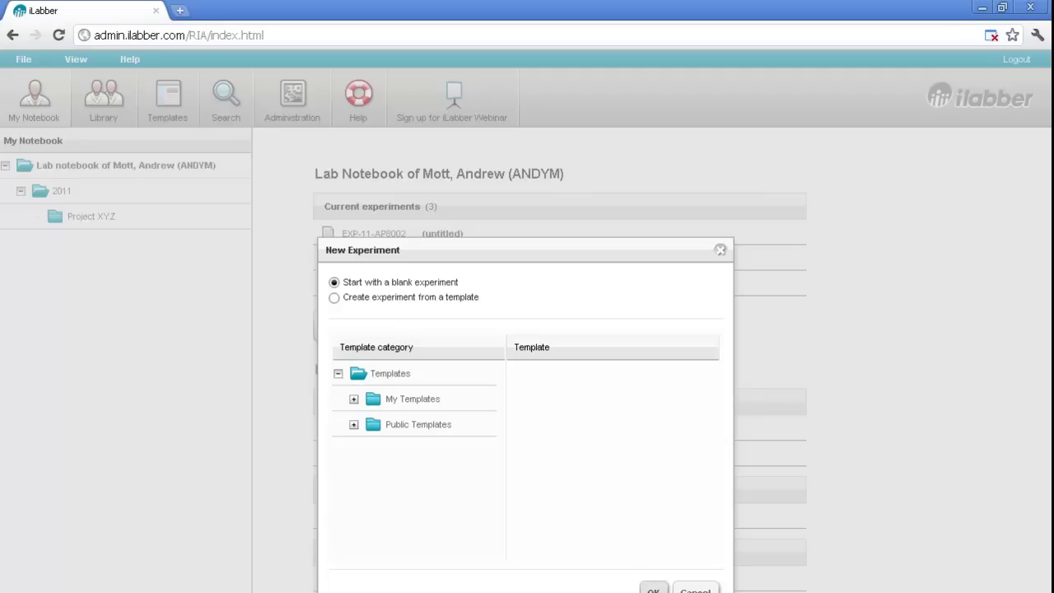
click(655, 590)
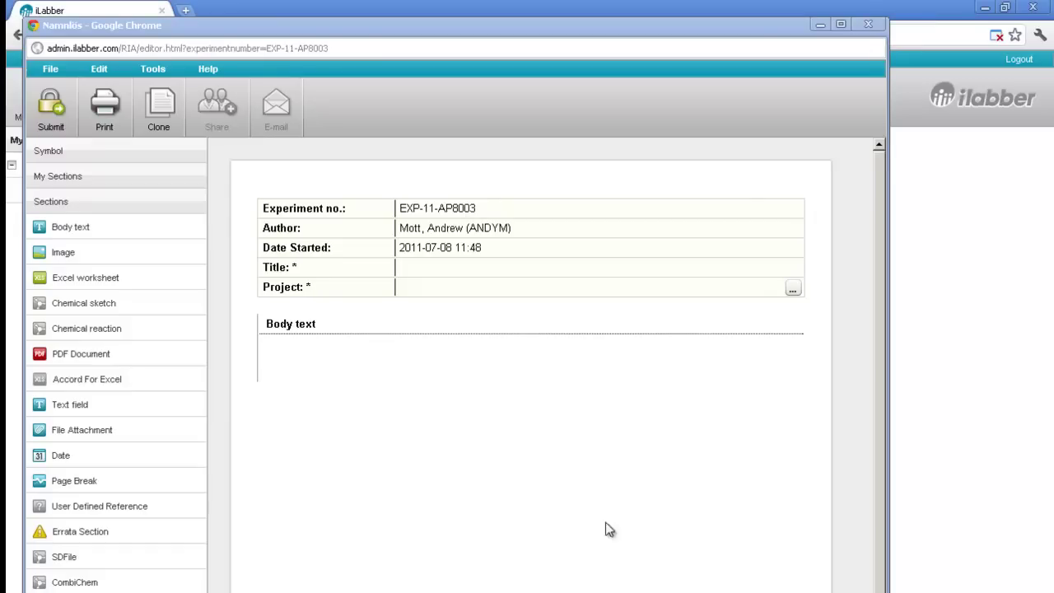
click(359, 210)
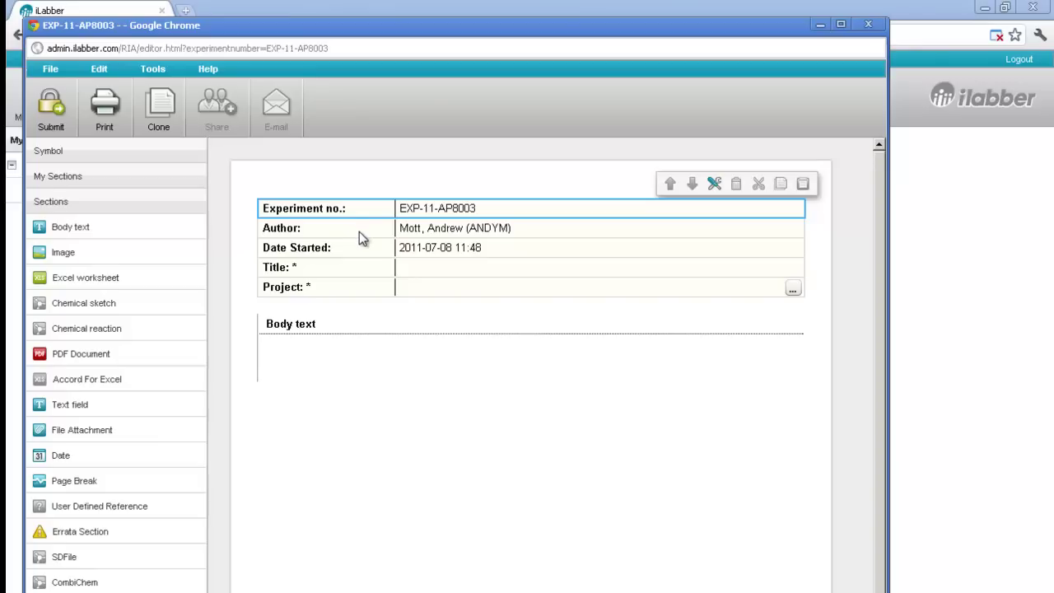
- Step through the Author, Date Started, Title and Project header rows, then open Body text for editing
click(360, 232)
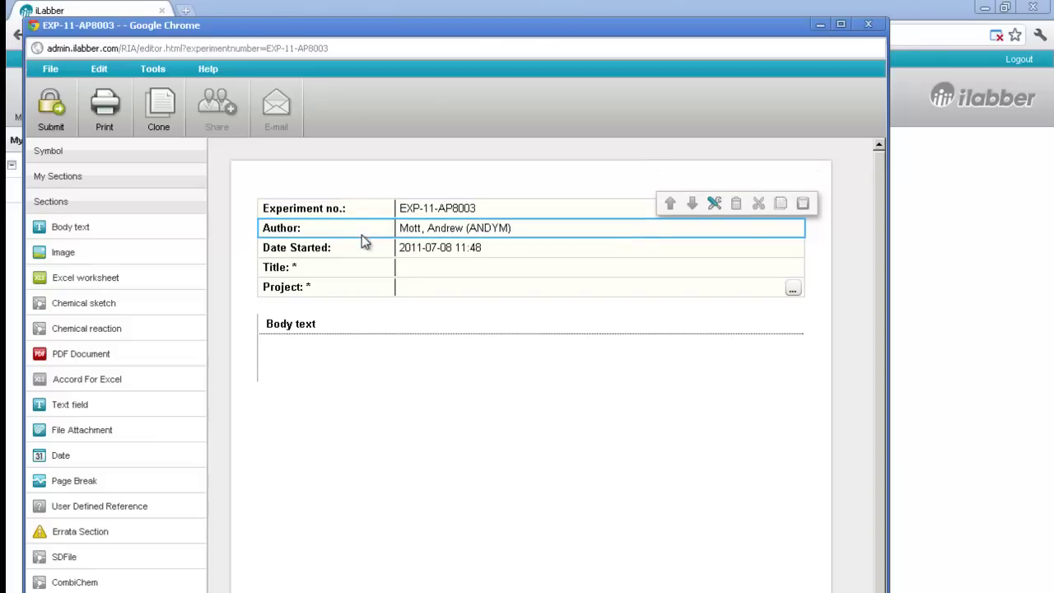
click(360, 249)
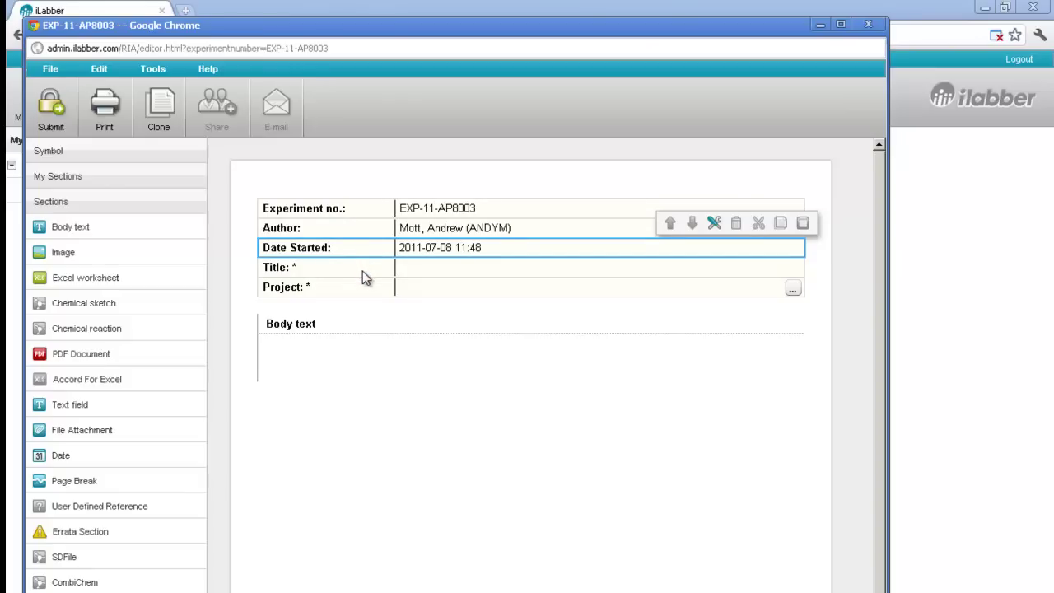
click(365, 277)
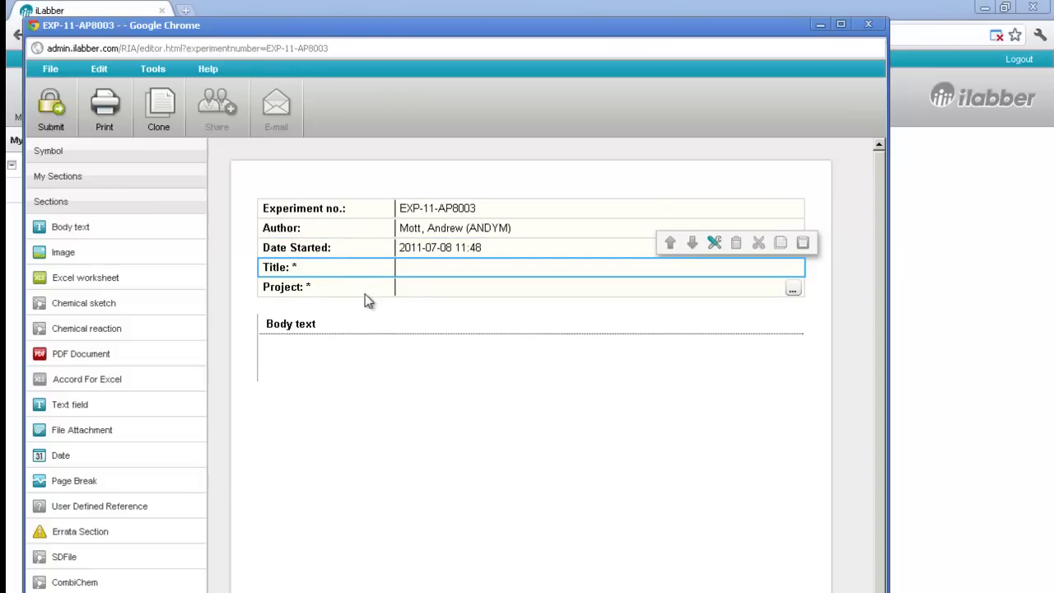
click(361, 290)
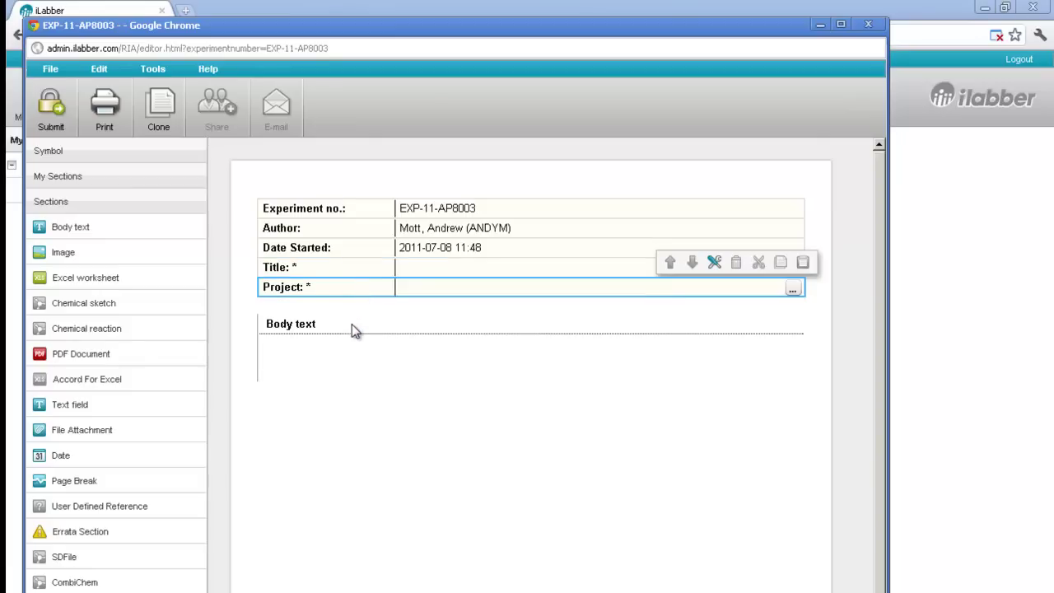
click(352, 327)
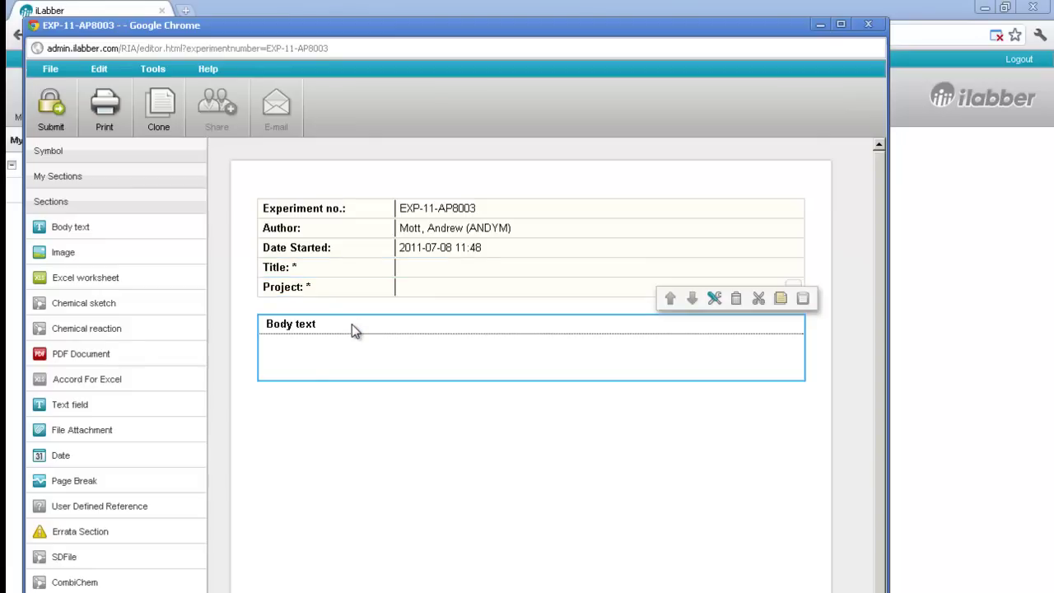
click(289, 365)
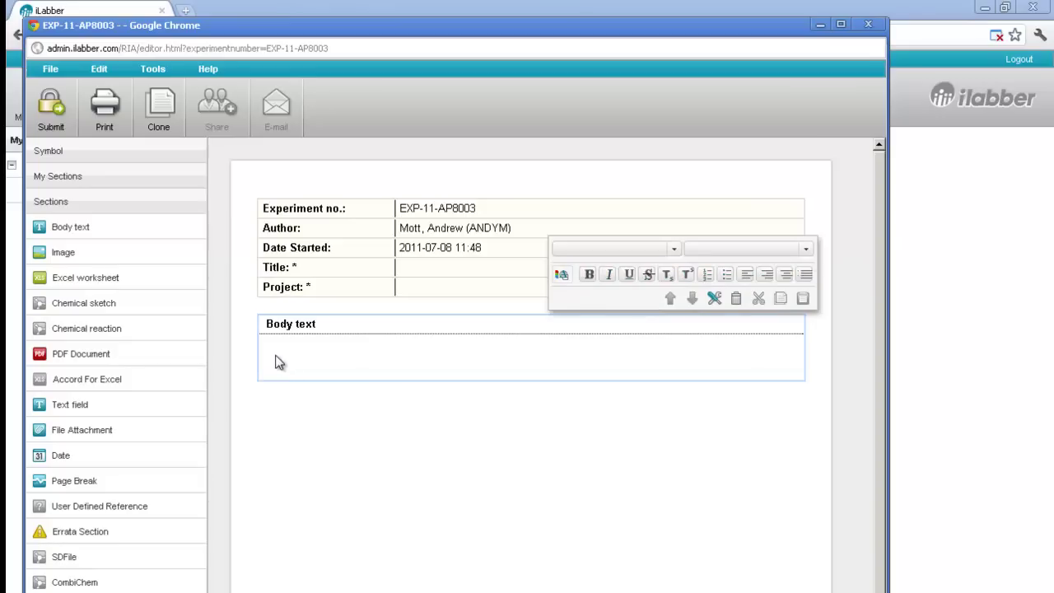
- Write 'the mixture was prepared as follows' in Body text and add an Image section below
click(268, 347)
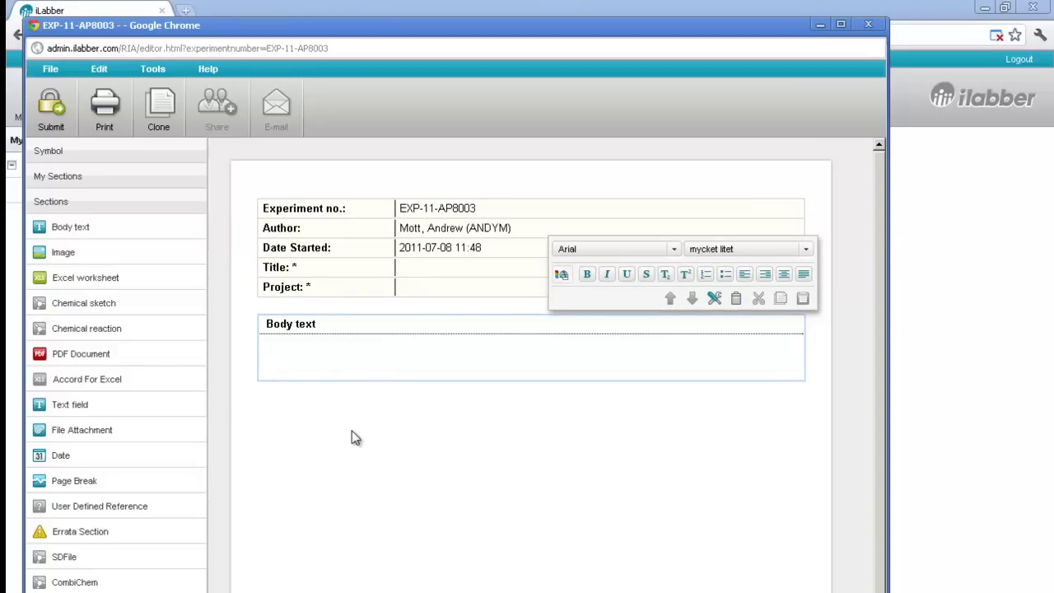
text(the mixture was prepared as follow)
text(s)
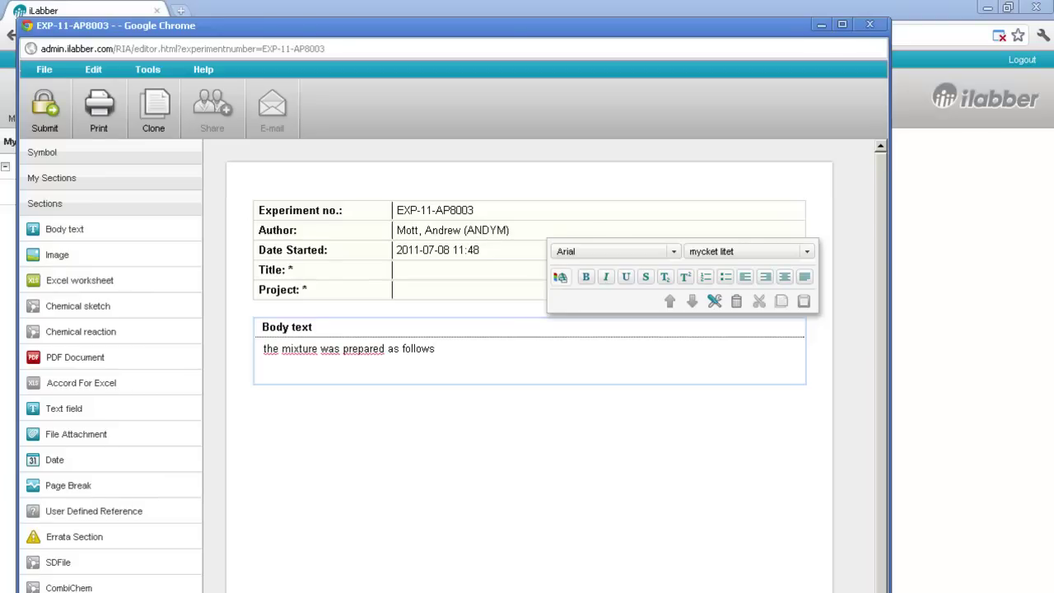
click(120, 259)
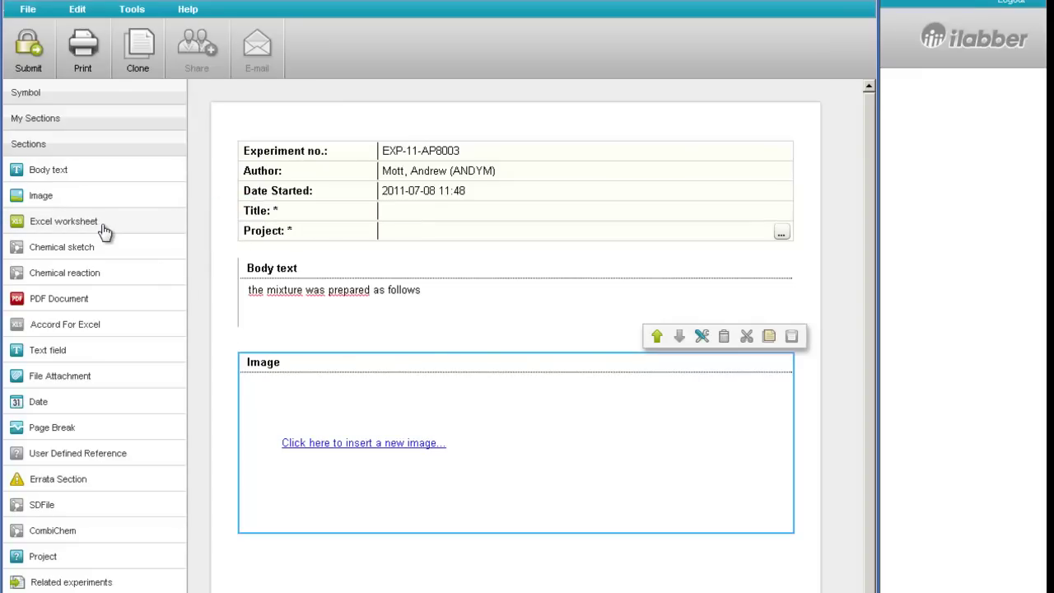
- Add an Excel worksheet section, then select the Body text section
click(63, 222)
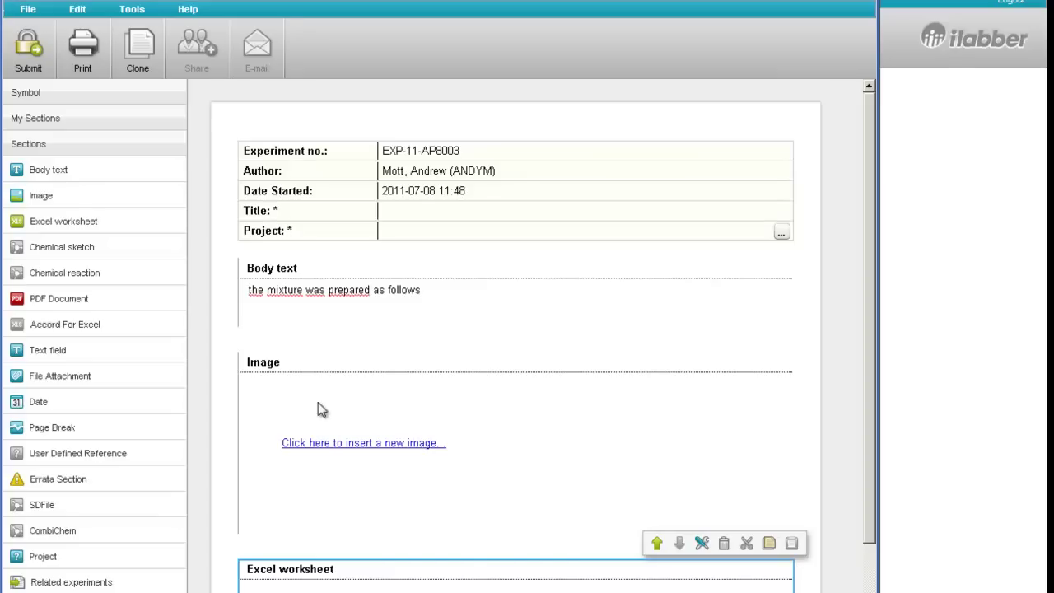
click(294, 267)
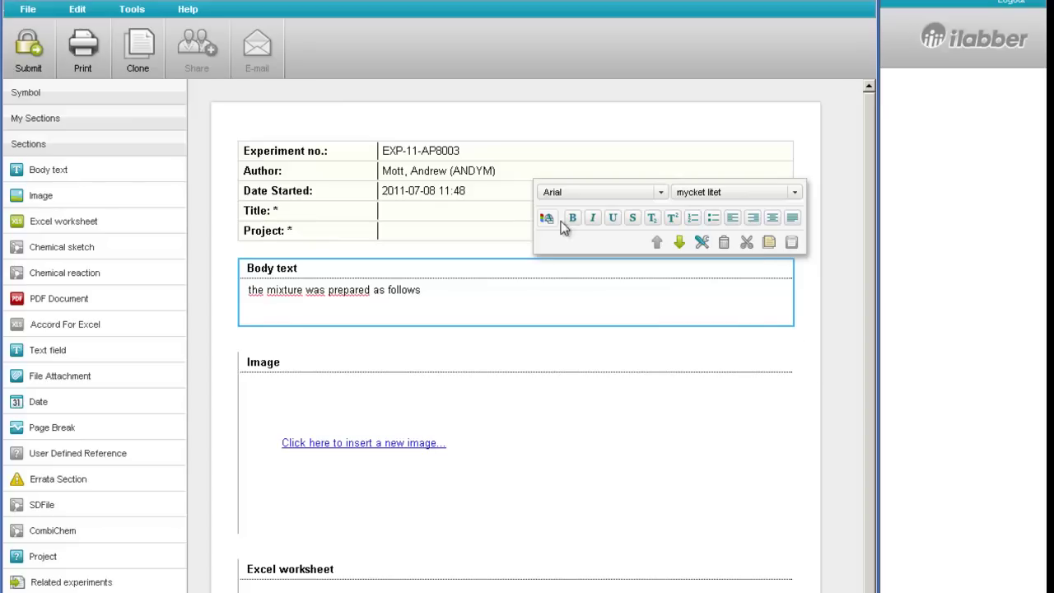
click(680, 242)
click(657, 276)
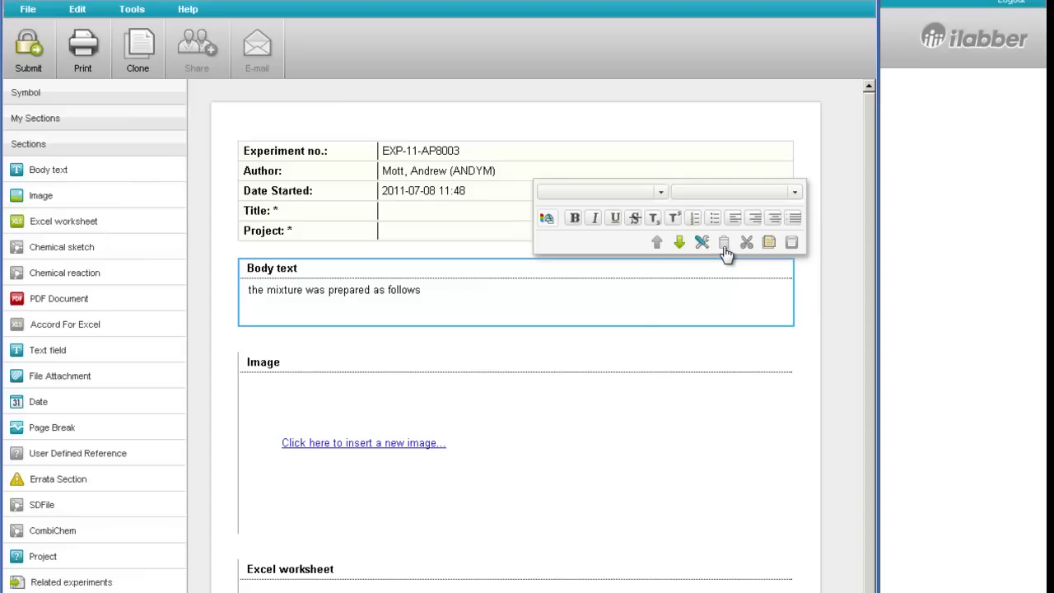
click(792, 242)
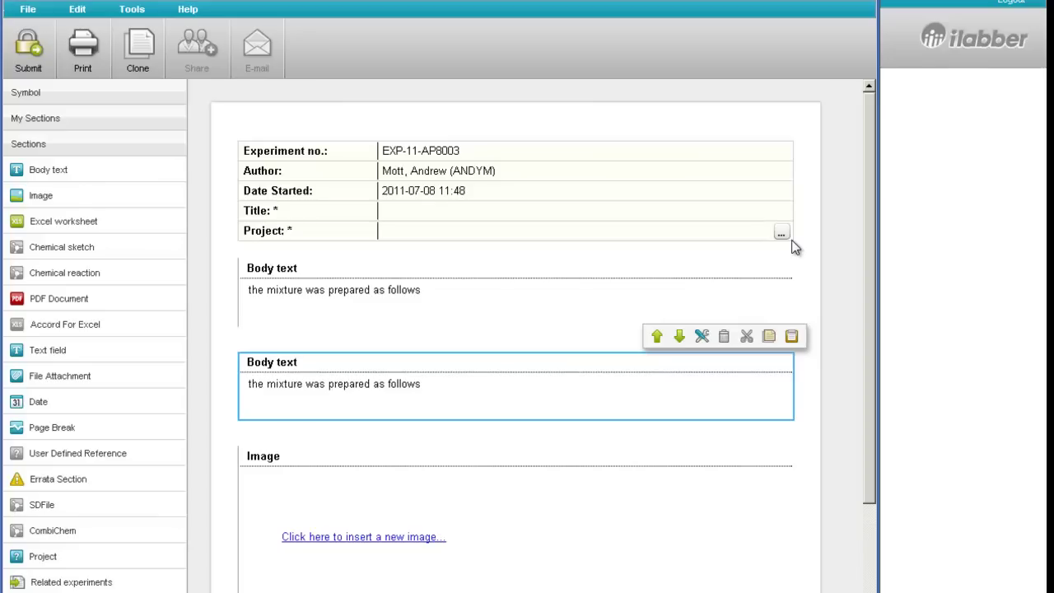
click(724, 338)
click(477, 431)
click(478, 268)
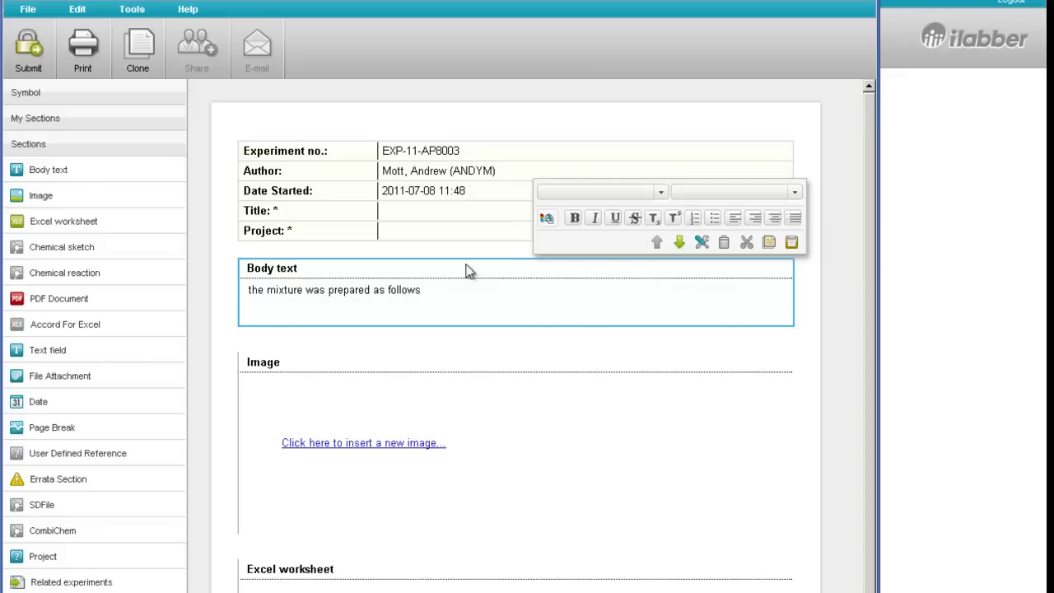
click(434, 289)
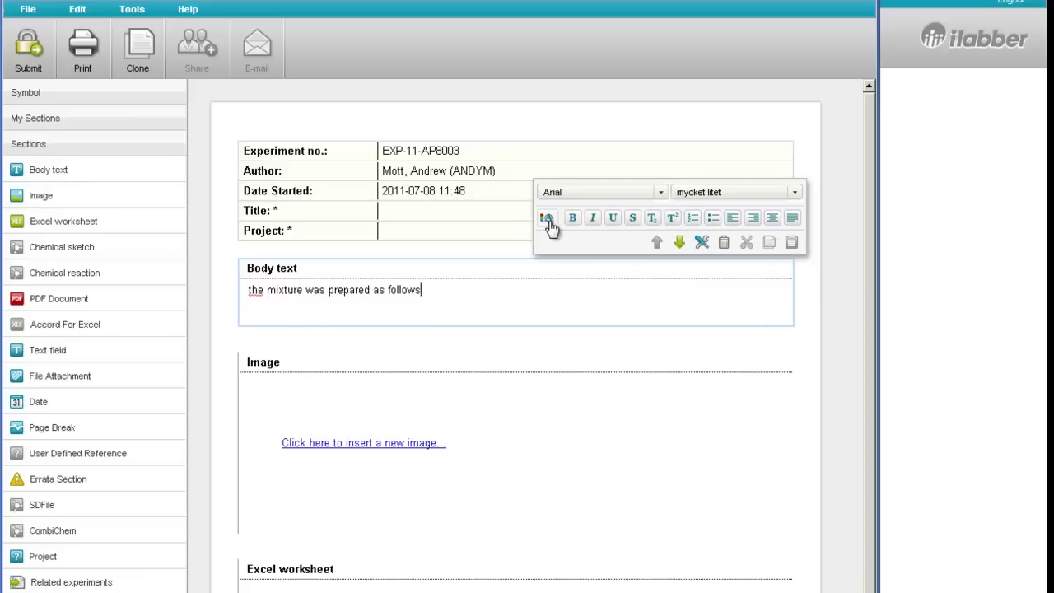
- Add a numbered list with items 'first' and 'then' below the sentence
key(Return)
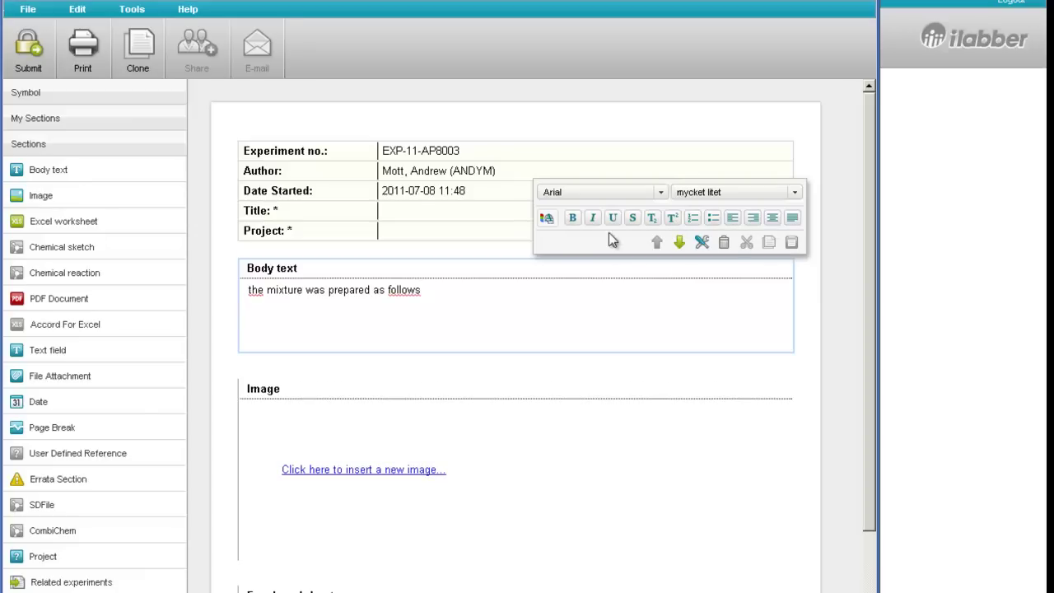
click(694, 219)
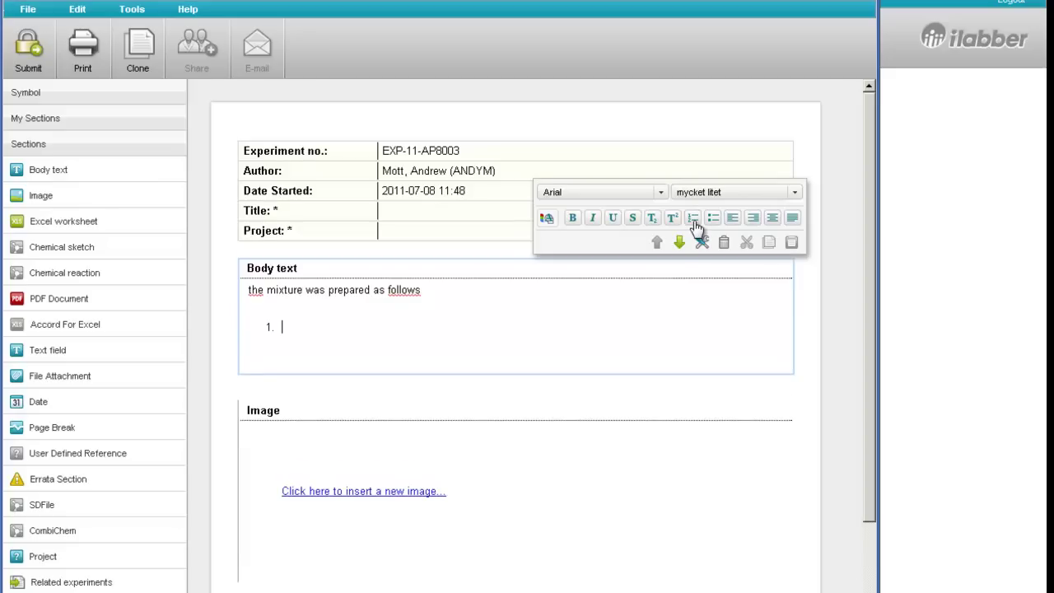
text(first)
key(Return)
text(then)
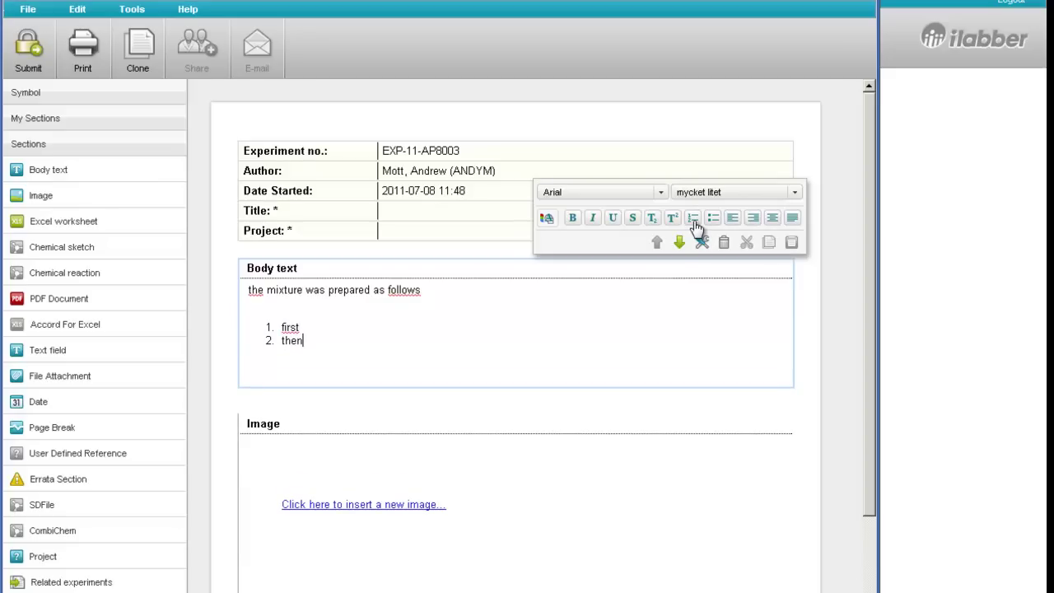
key(Return)
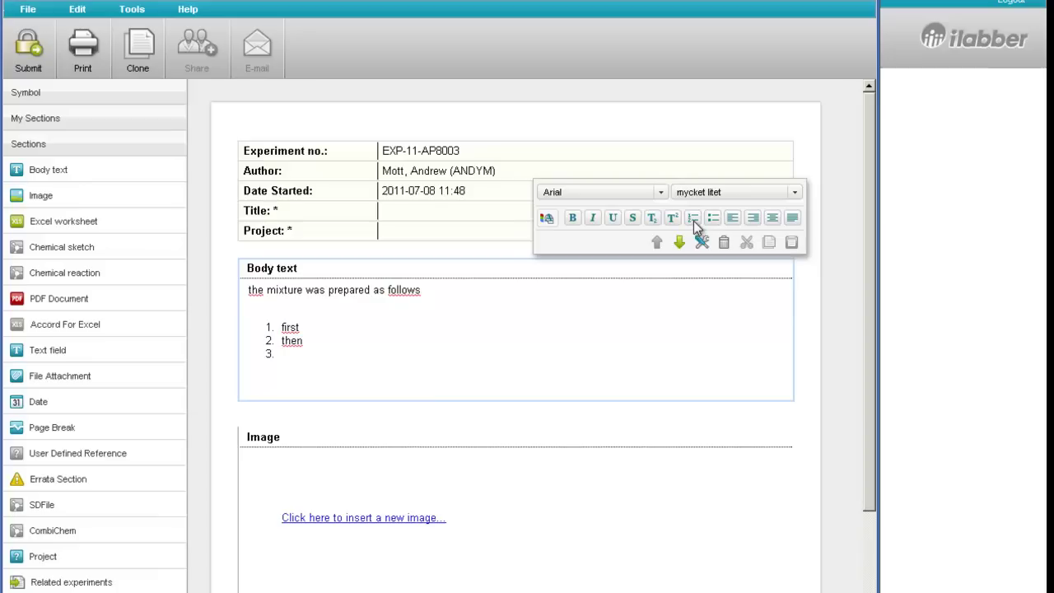
click(697, 224)
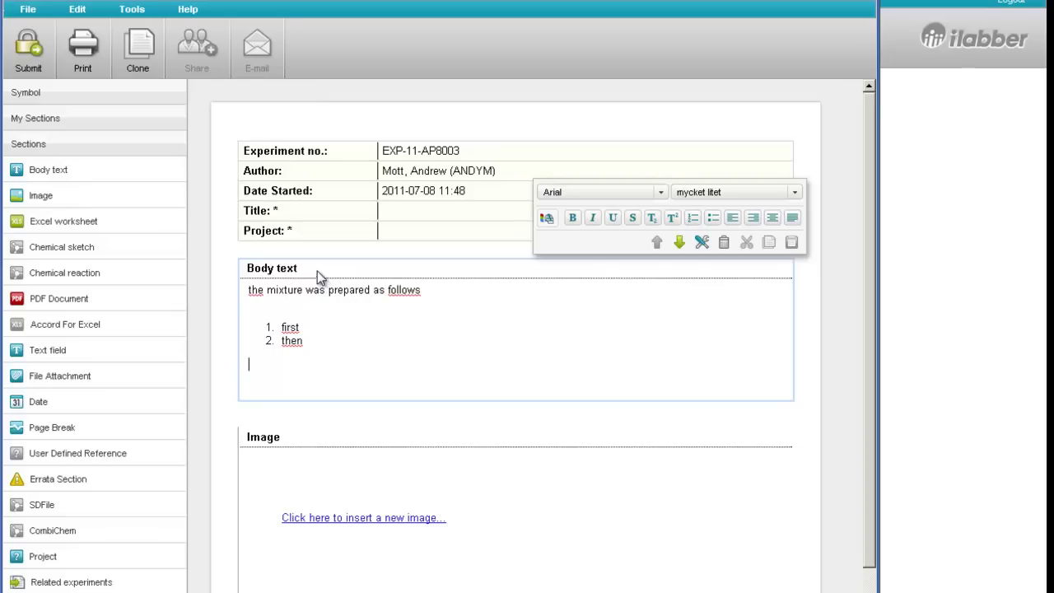
- Retitle the Body text section to 'Method' and recheck its properties without changes
double_click(290, 275)
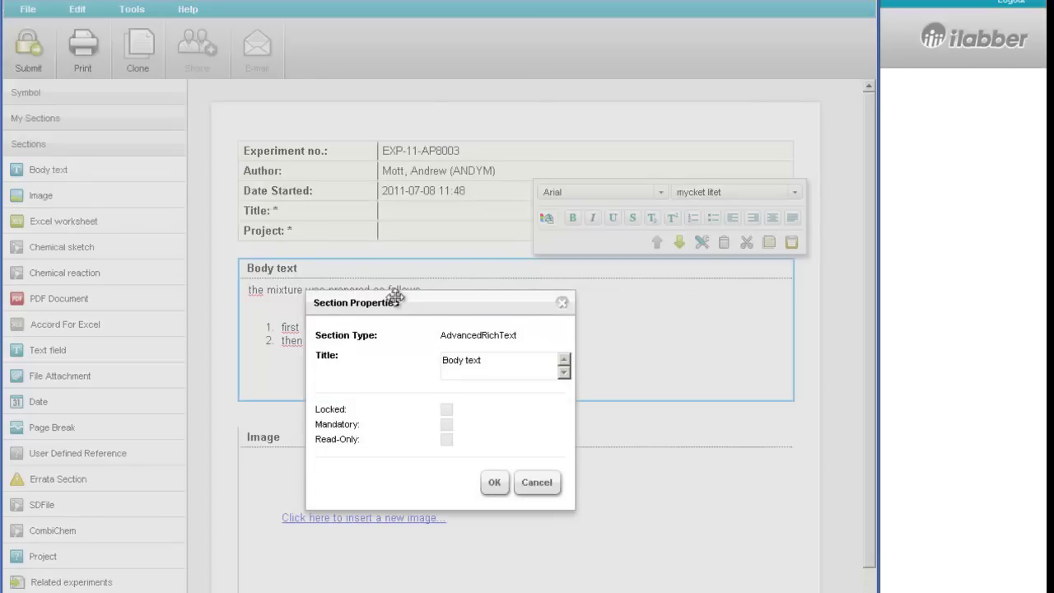
drag(498, 361, 416, 360)
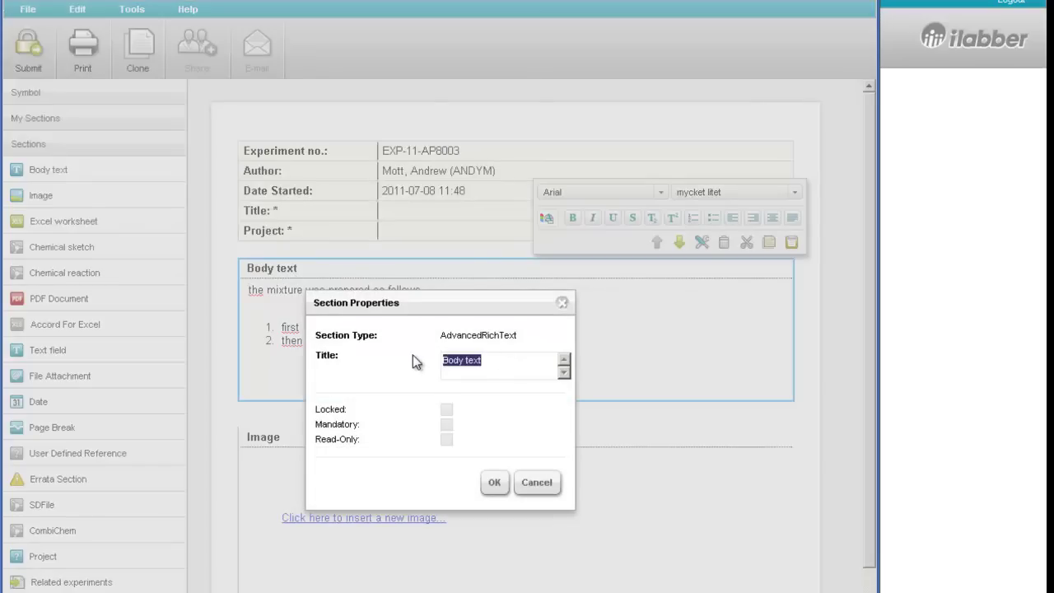
text(Method)
click(493, 485)
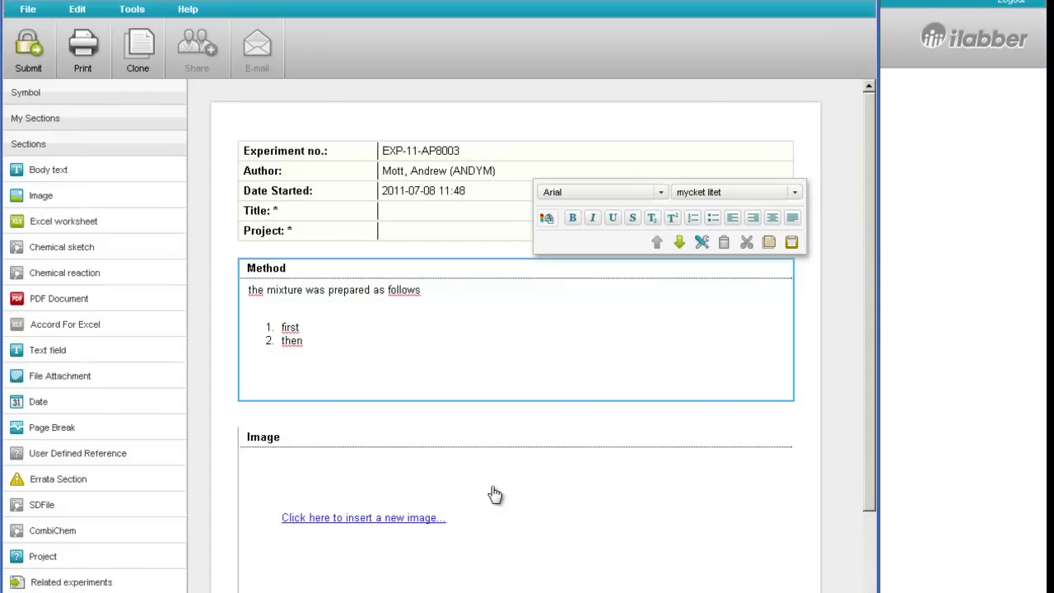
click(702, 241)
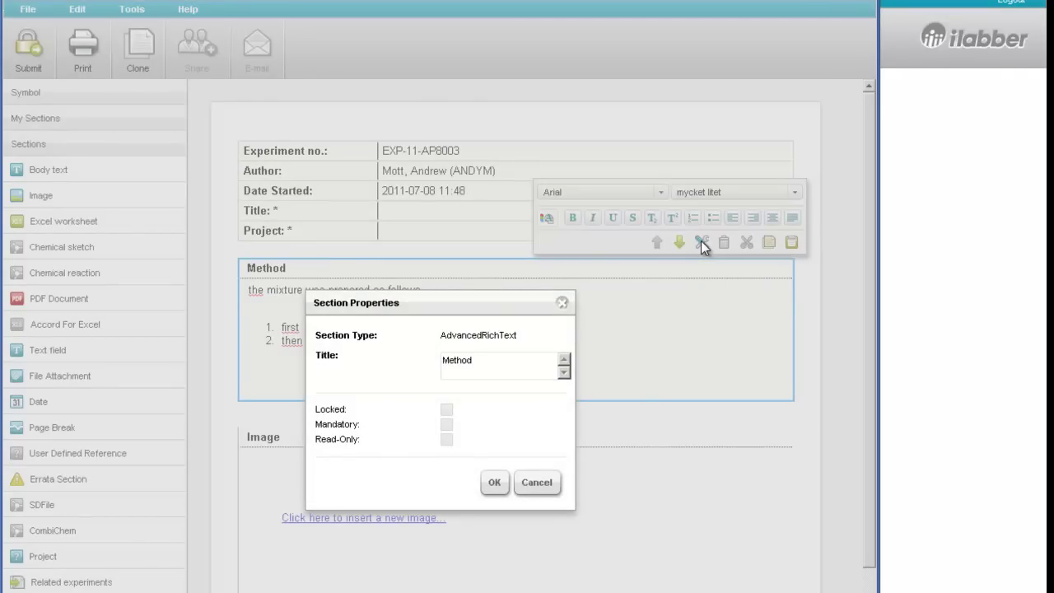
click(539, 484)
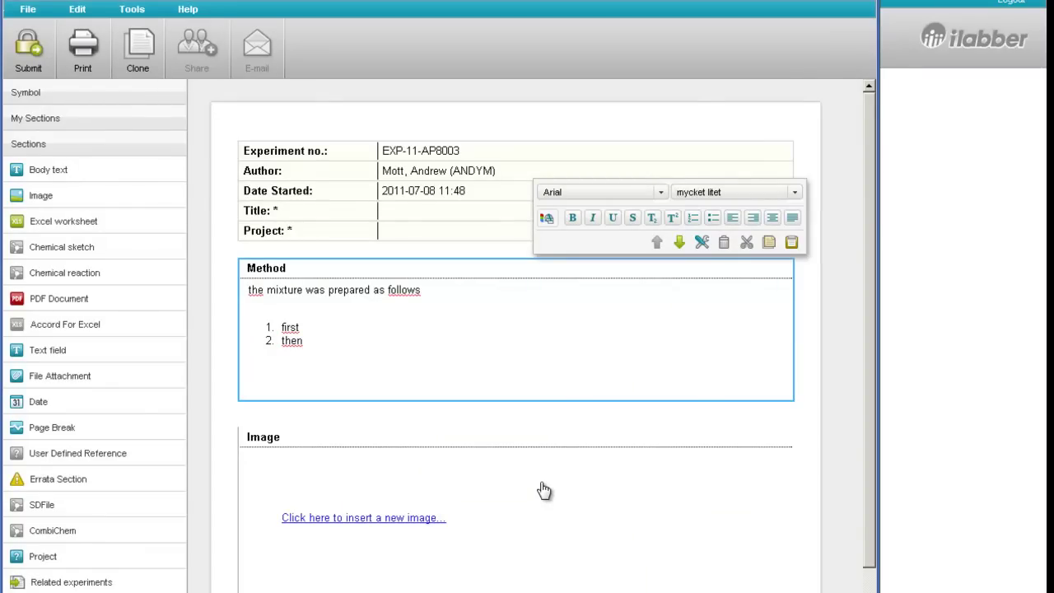
- Insert Western_blot.jpg into the Image section
click(362, 526)
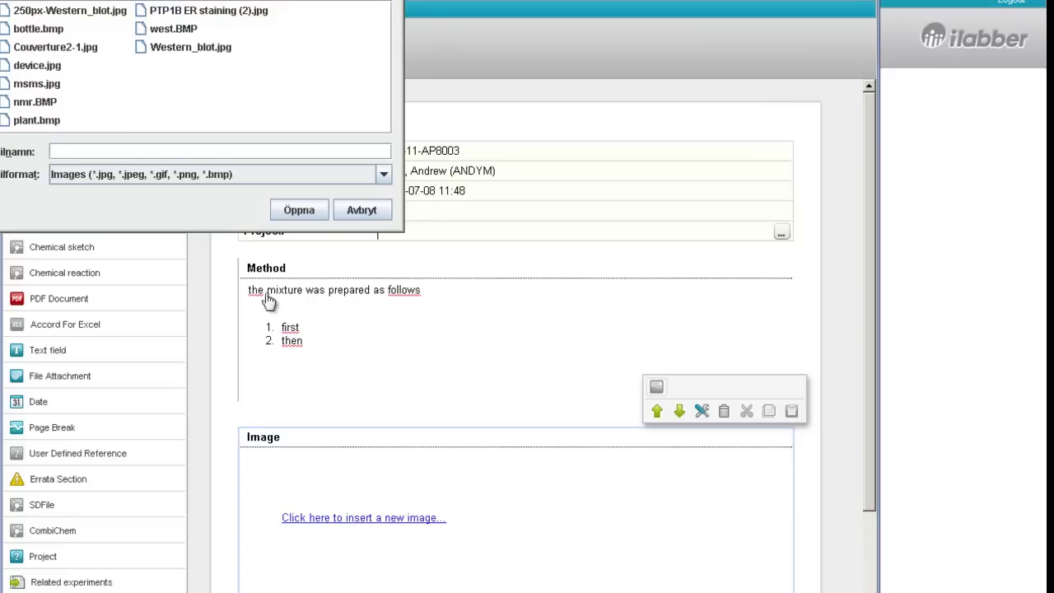
double_click(181, 48)
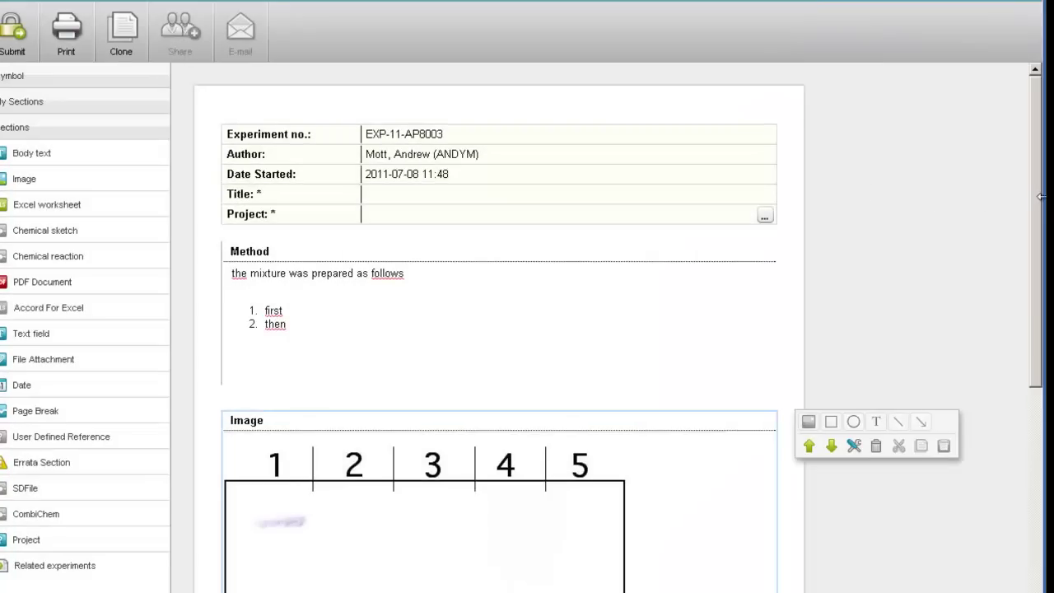
drag(1040, 211, 1036, 380)
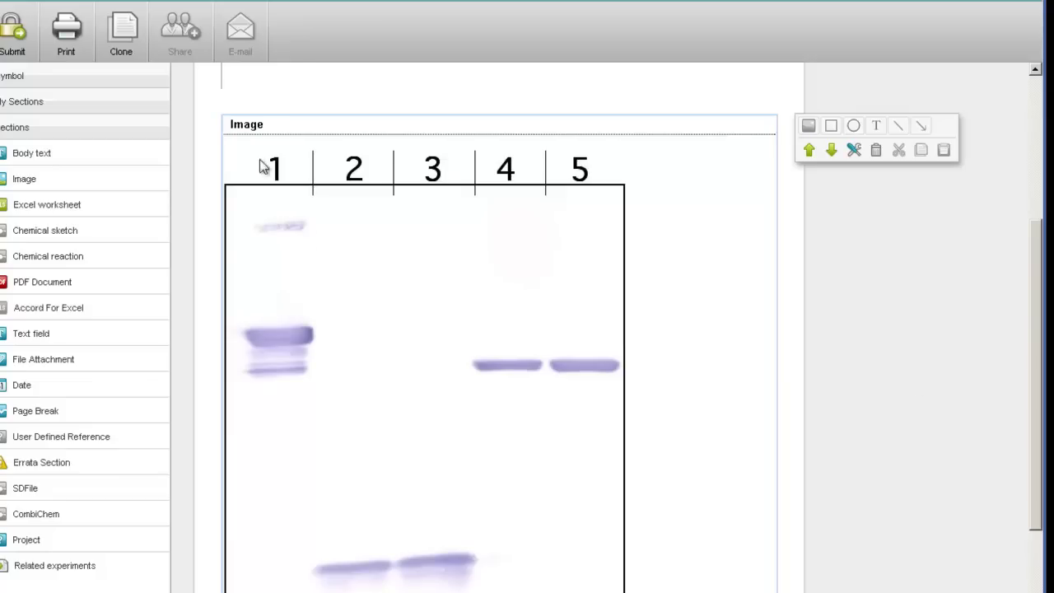
- Retitle the Image section 'Western blot' and select the blot picture for annotating
double_click(255, 126)
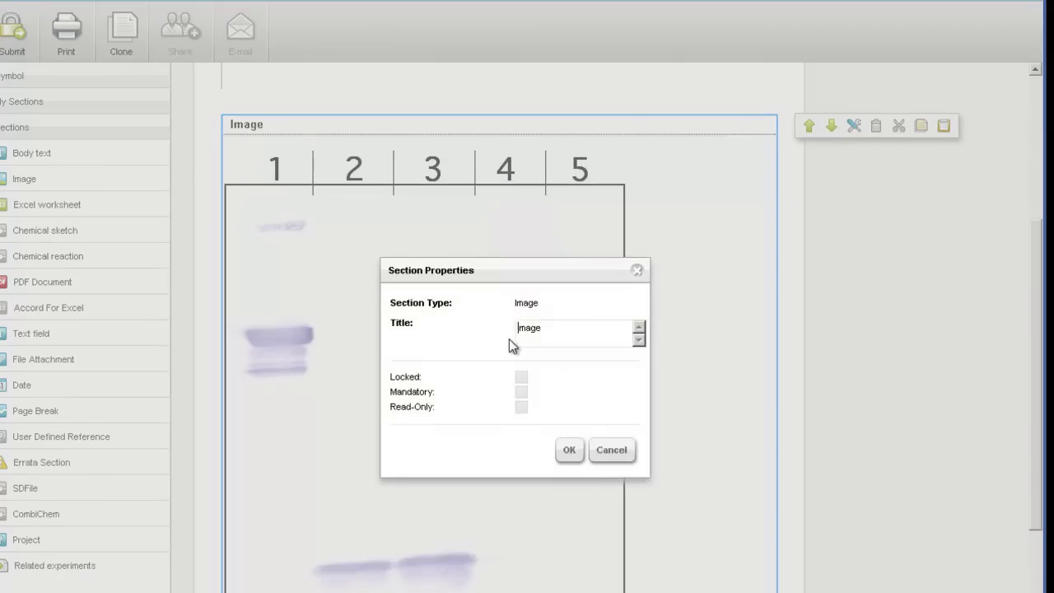
drag(569, 332, 500, 334)
text(Western blot)
click(585, 446)
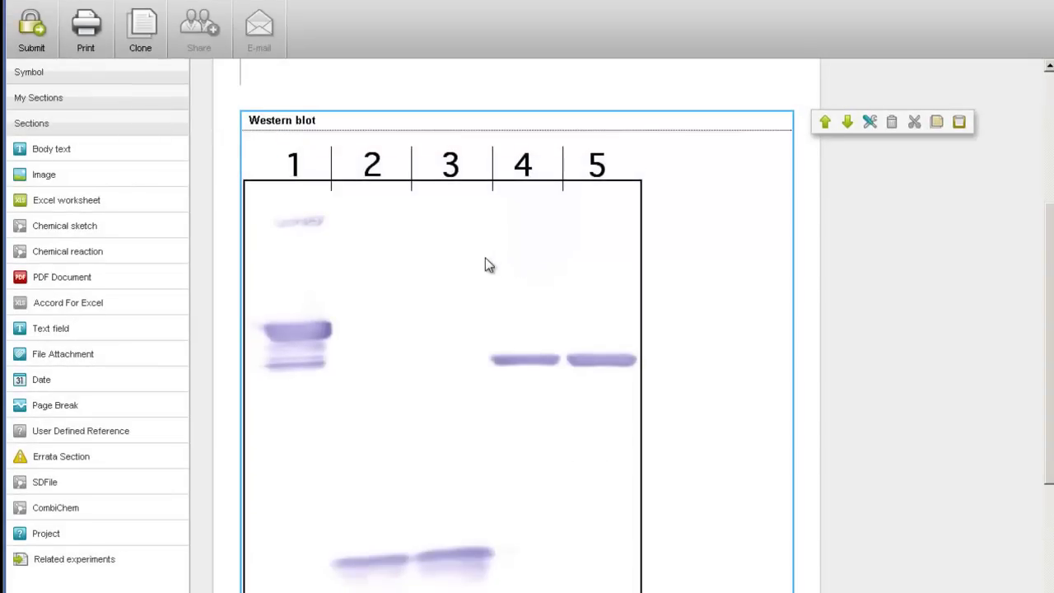
click(434, 216)
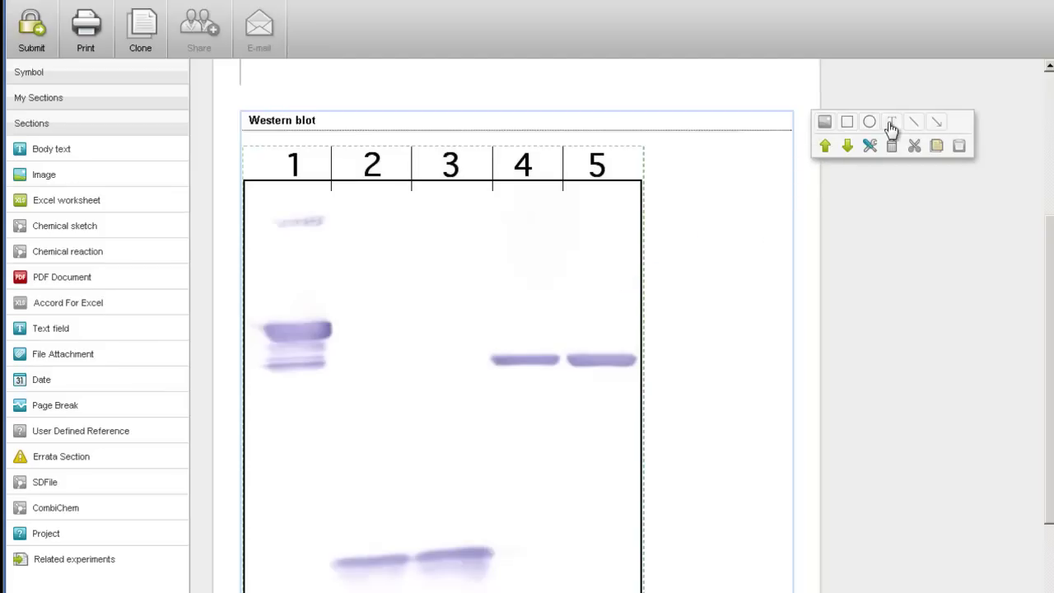
- Draw a red arrow on the blot pointing up at the lane 4 band
click(938, 129)
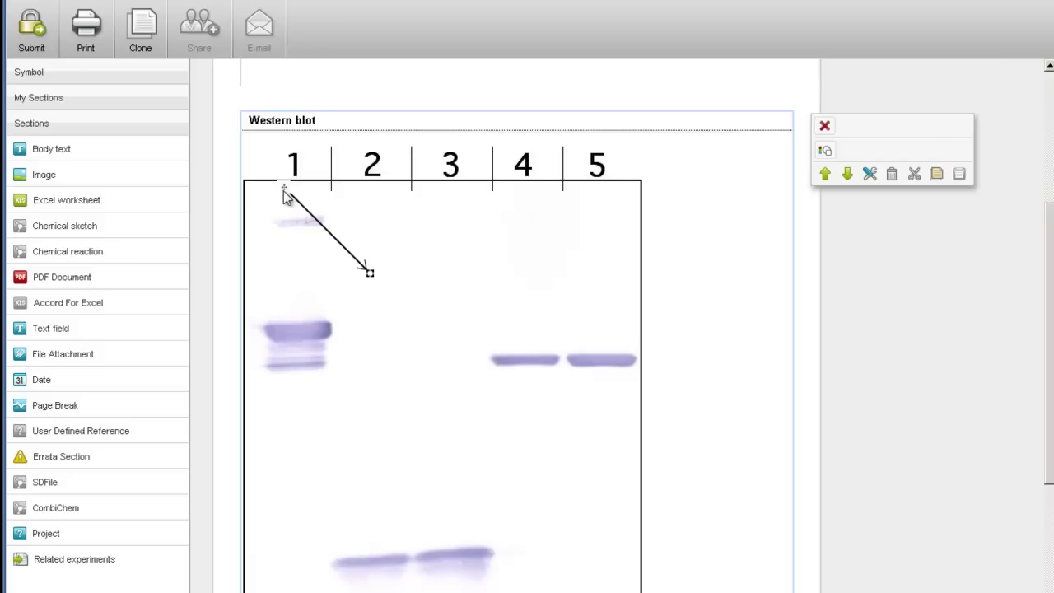
drag(284, 194, 387, 443)
drag(473, 522, 478, 385)
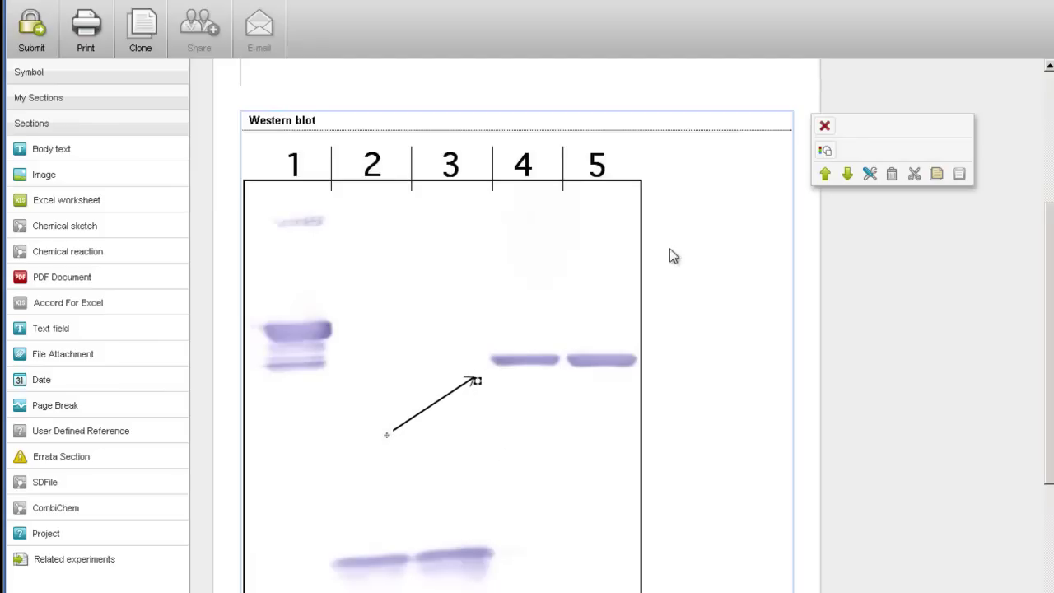
click(827, 152)
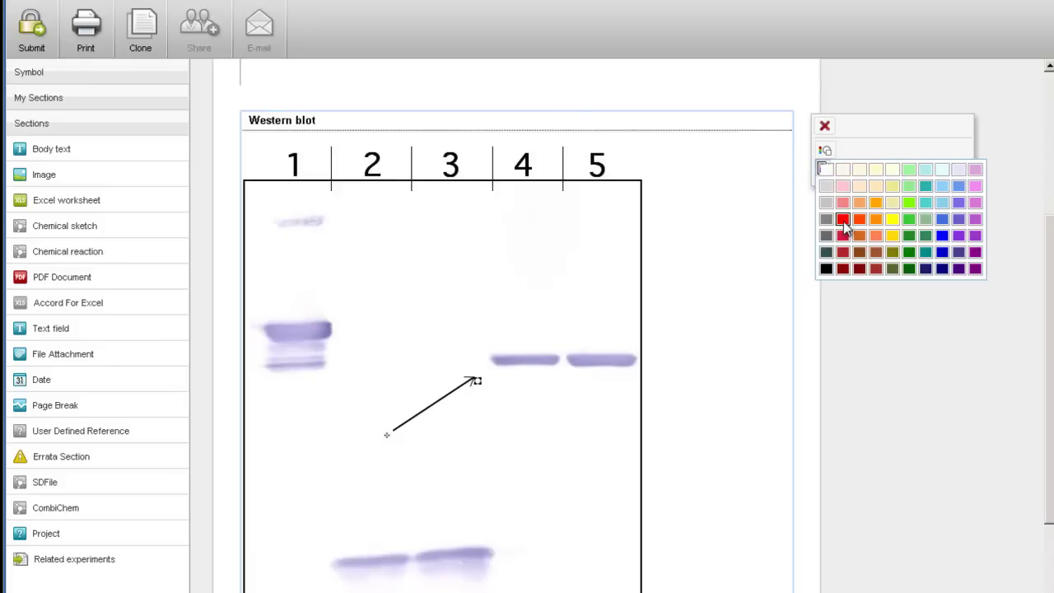
click(843, 223)
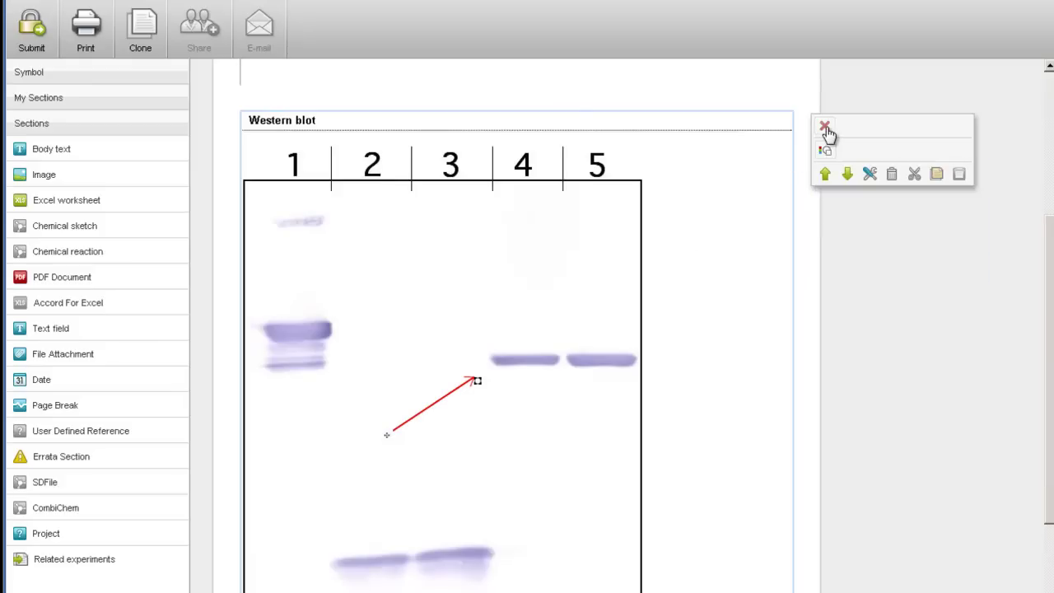
click(531, 245)
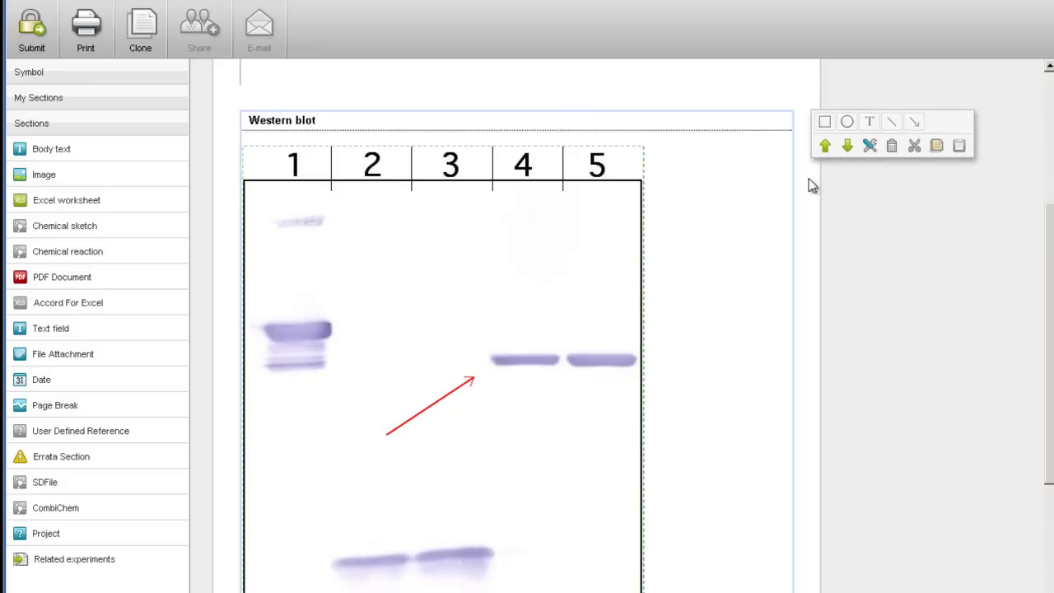
- Add a 'Protein A' text label and place it at the arrow's tail
click(871, 124)
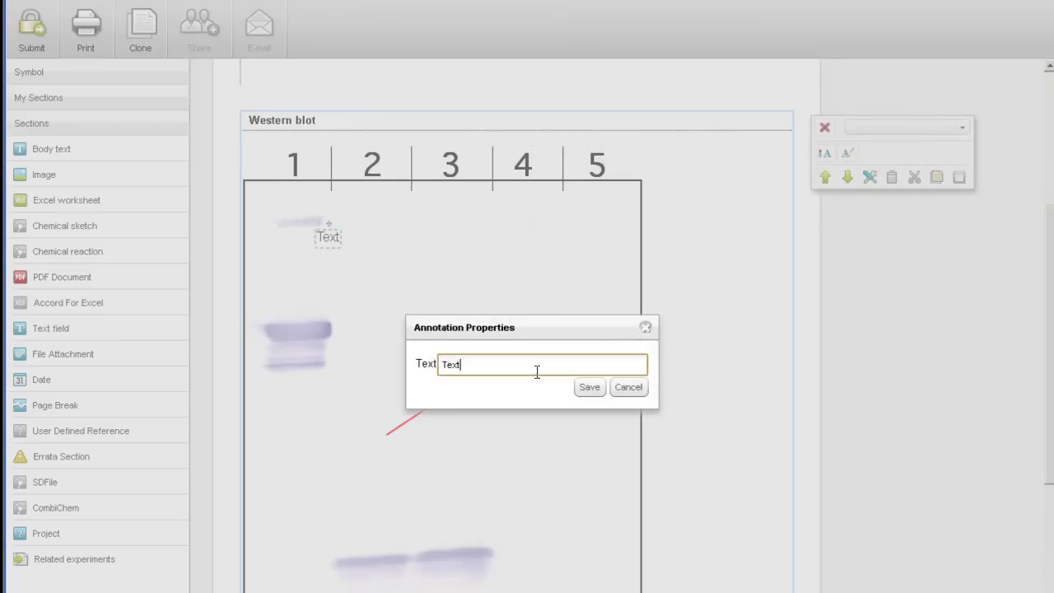
drag(469, 370, 429, 366)
text(Protein A)
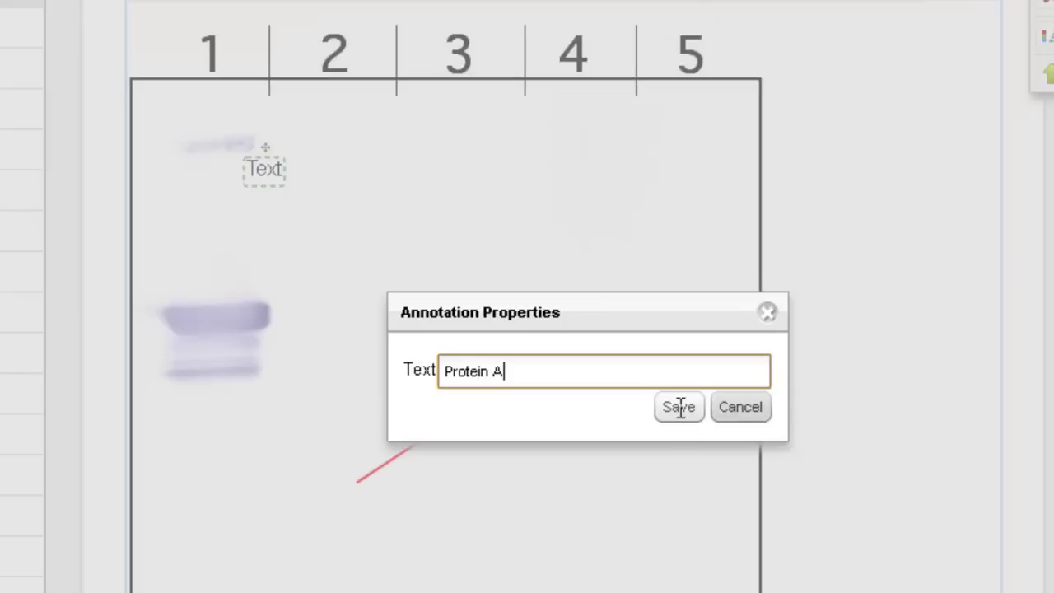
click(590, 387)
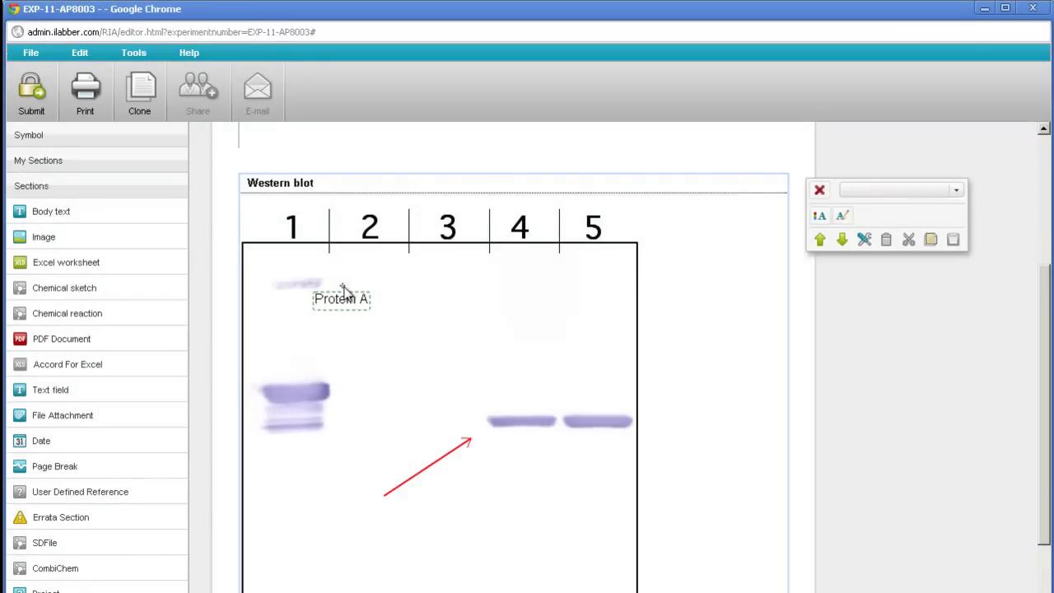
drag(342, 290, 349, 492)
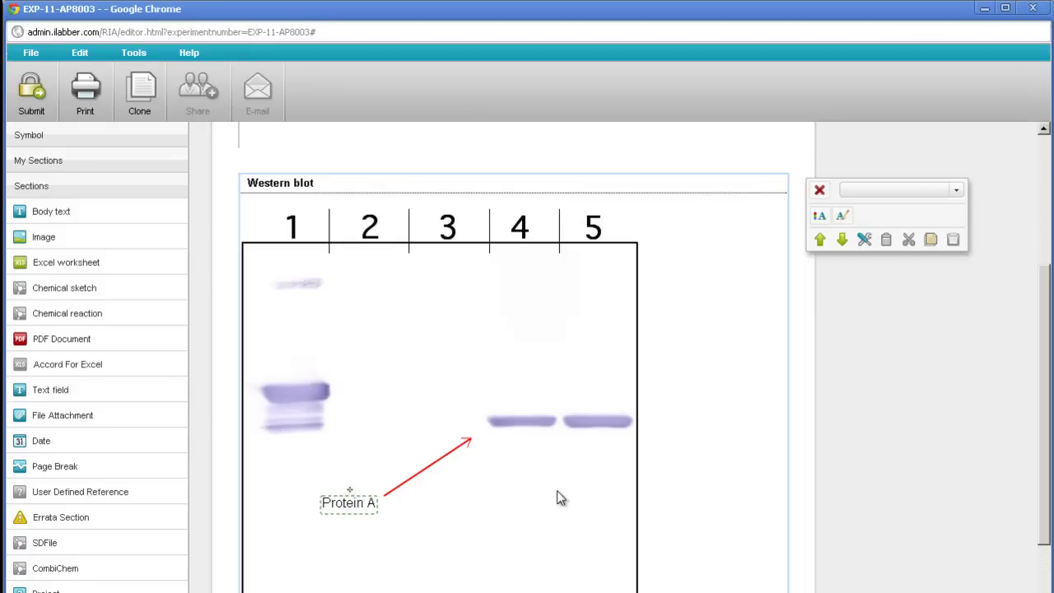
- Make the label text red and large
click(821, 217)
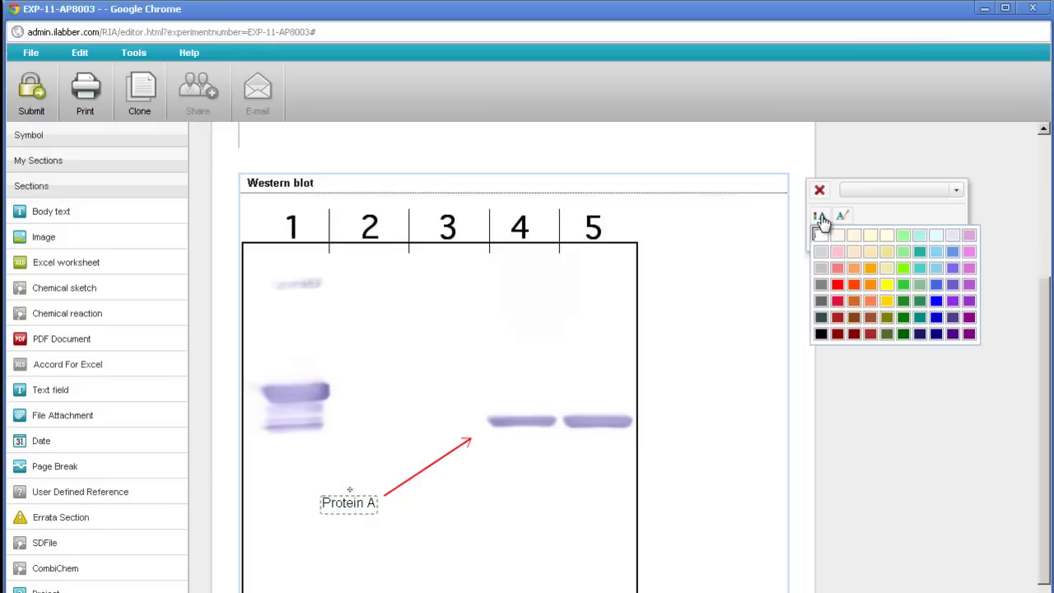
click(837, 285)
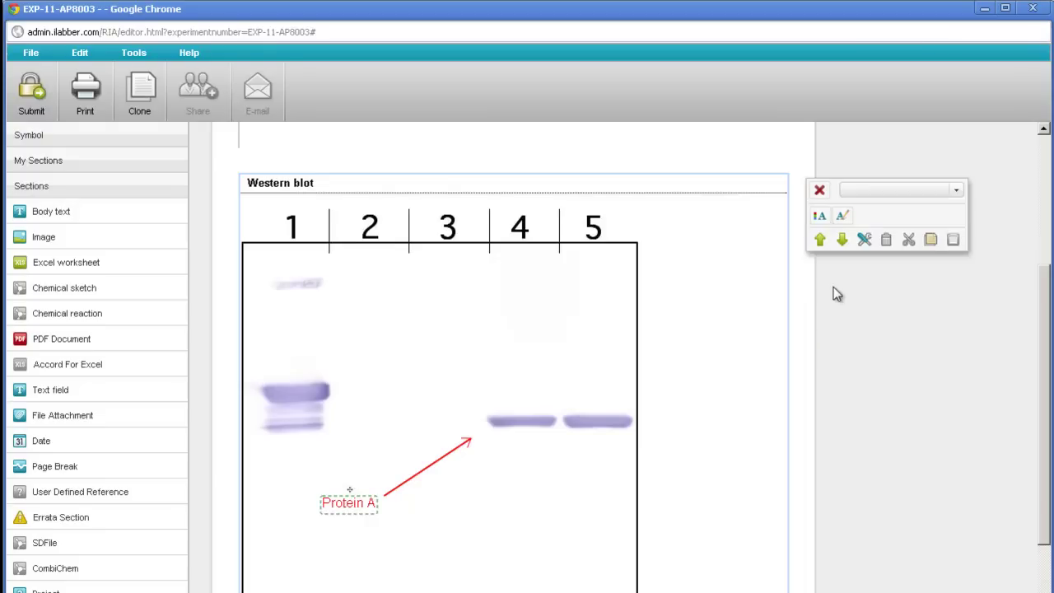
click(957, 191)
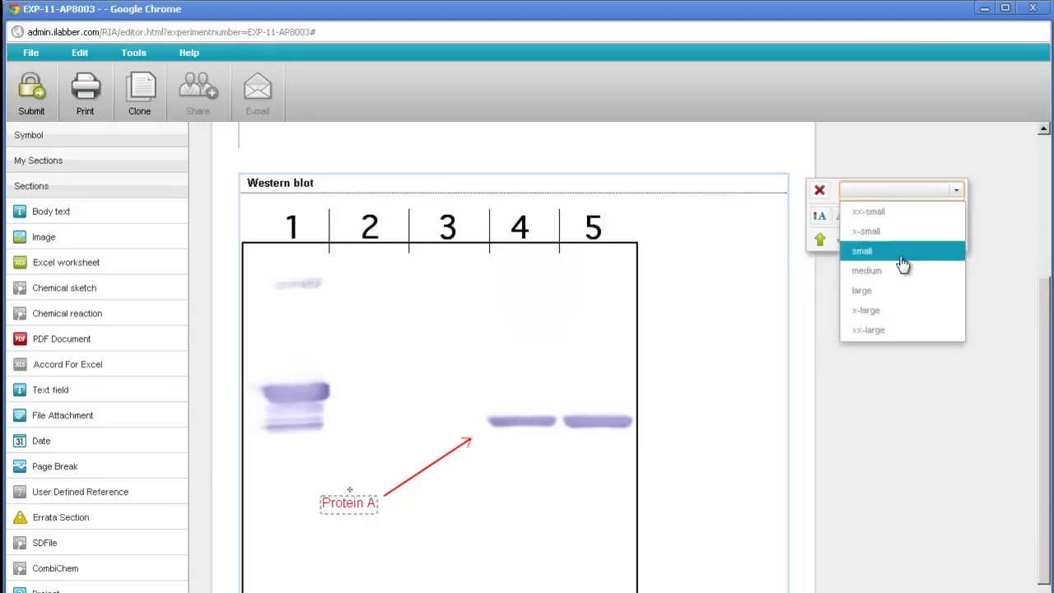
click(884, 293)
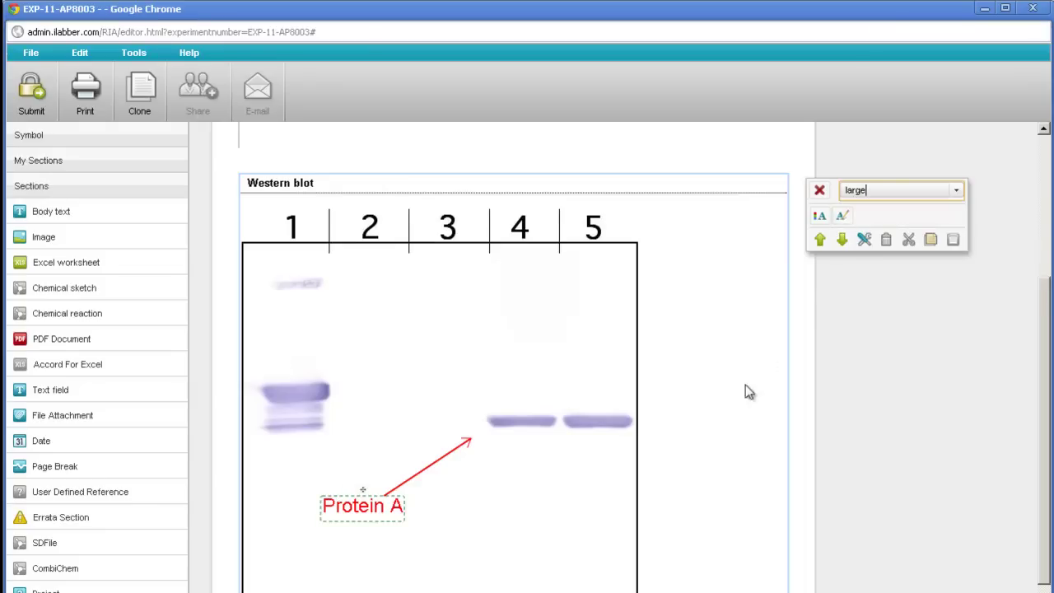
- Change the label text from 'Protein A' to 'Protein B'
click(842, 219)
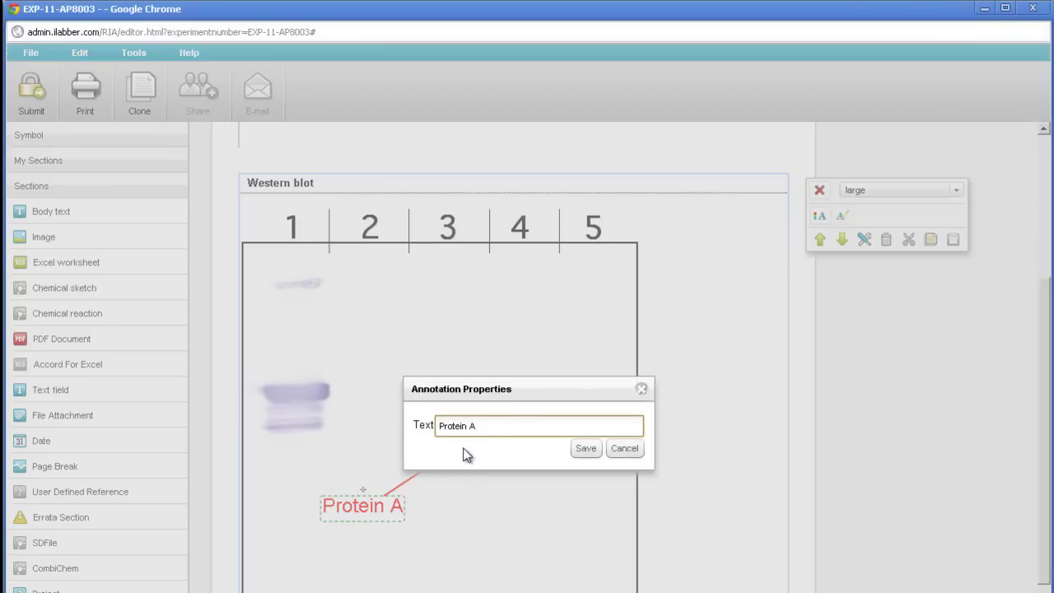
key(BackSpace)
text(B)
click(586, 450)
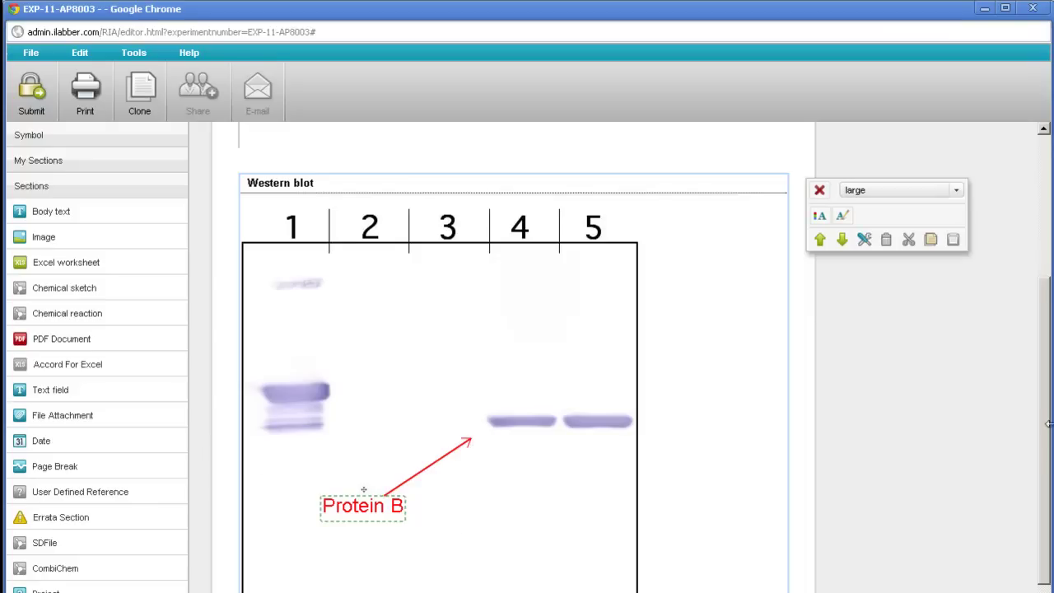
scroll(1045, 439, down, 5)
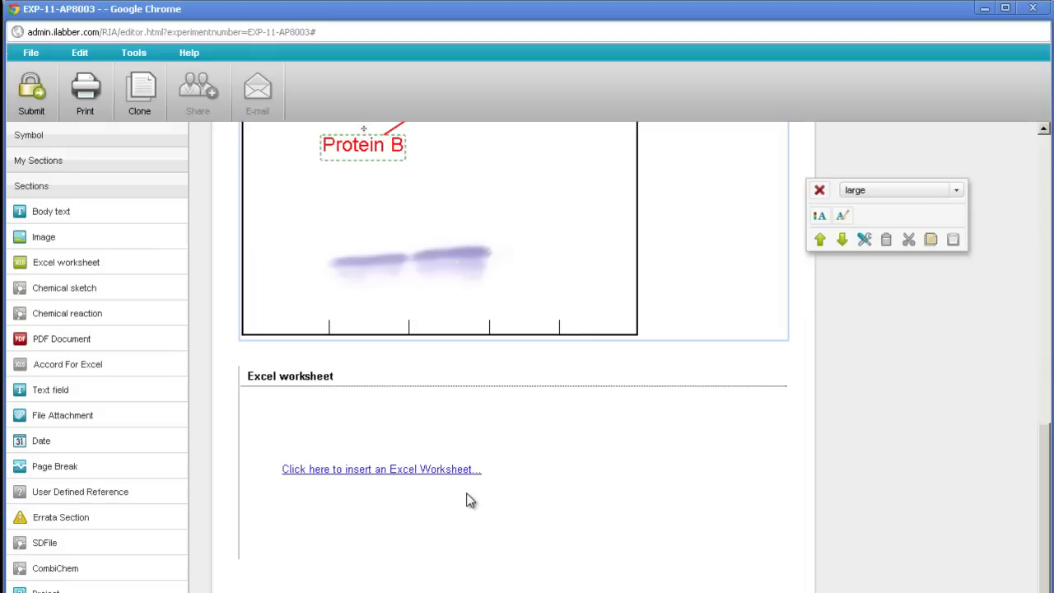
- Insert microarray.xls into the Excel worksheet section via the Öppna dialog
click(410, 477)
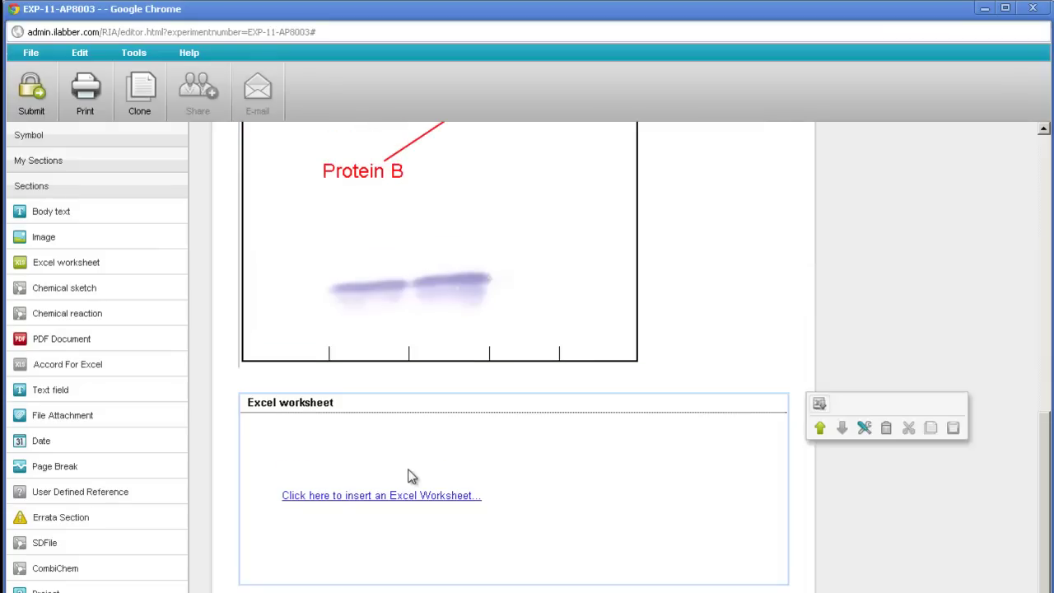
click(404, 499)
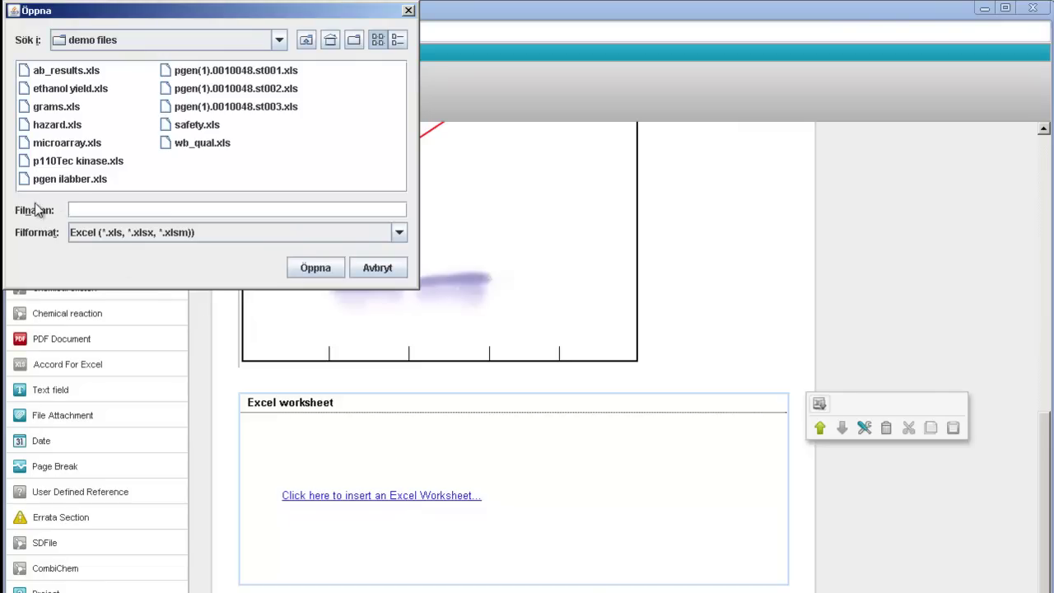
double_click(82, 144)
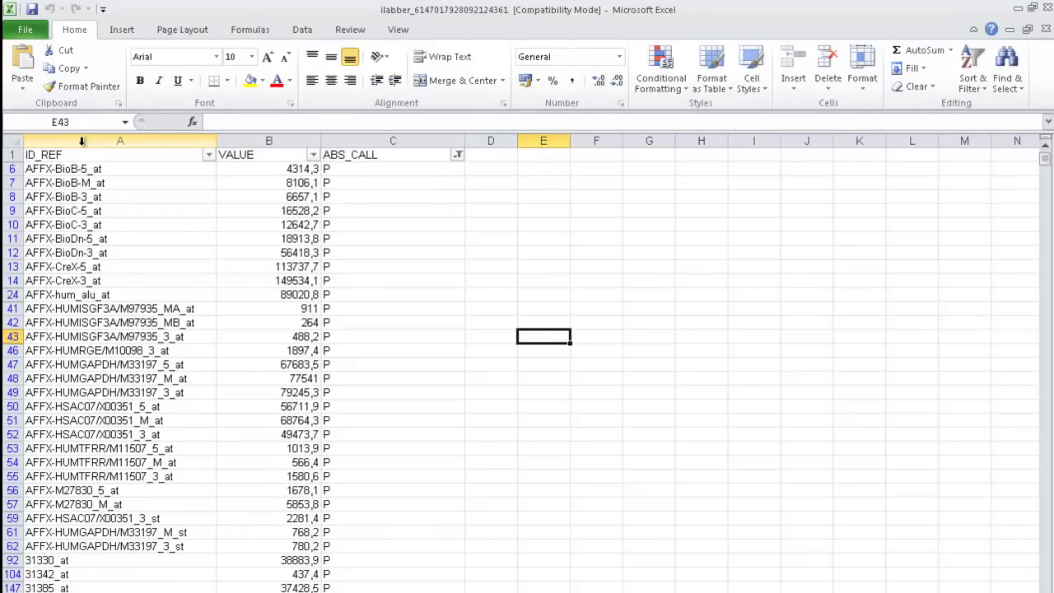
- Select the ID_REF, VALUE and ABS_CALL range A1:C62, save the workbook and close Excel
drag(70, 157, 409, 544)
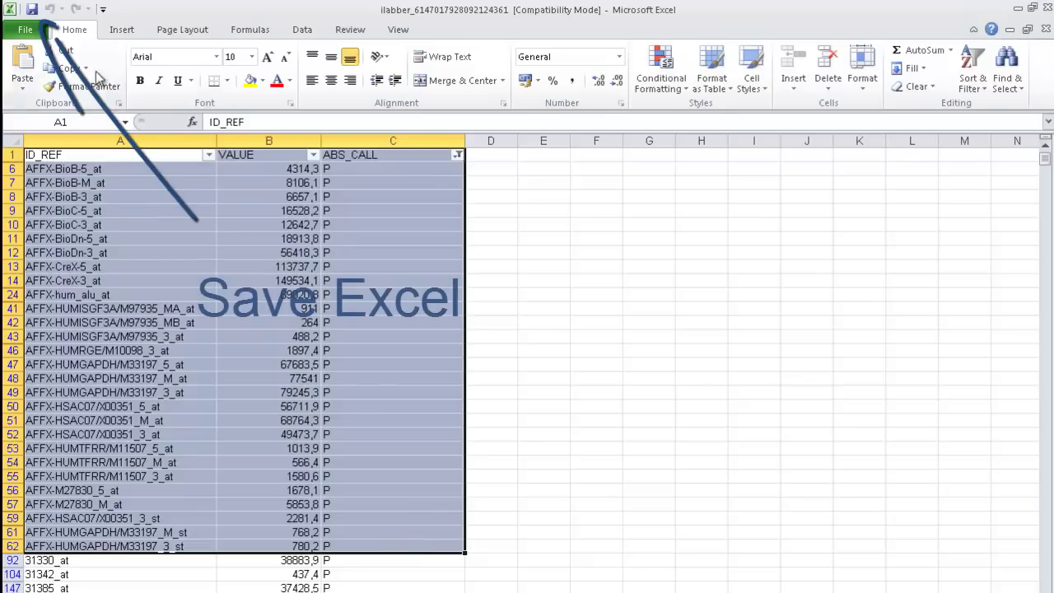
click(33, 10)
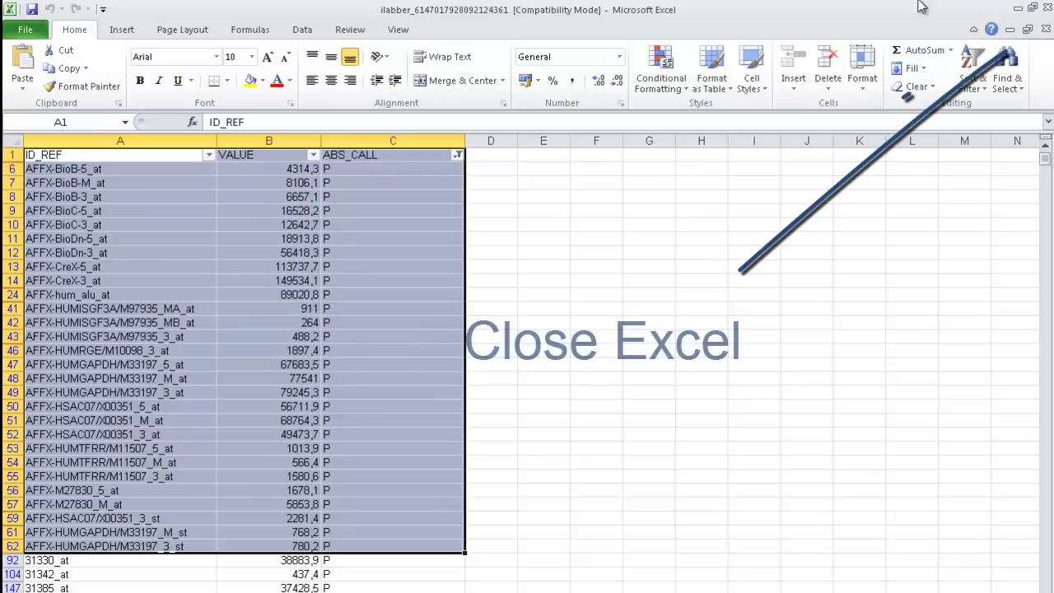
click(1046, 7)
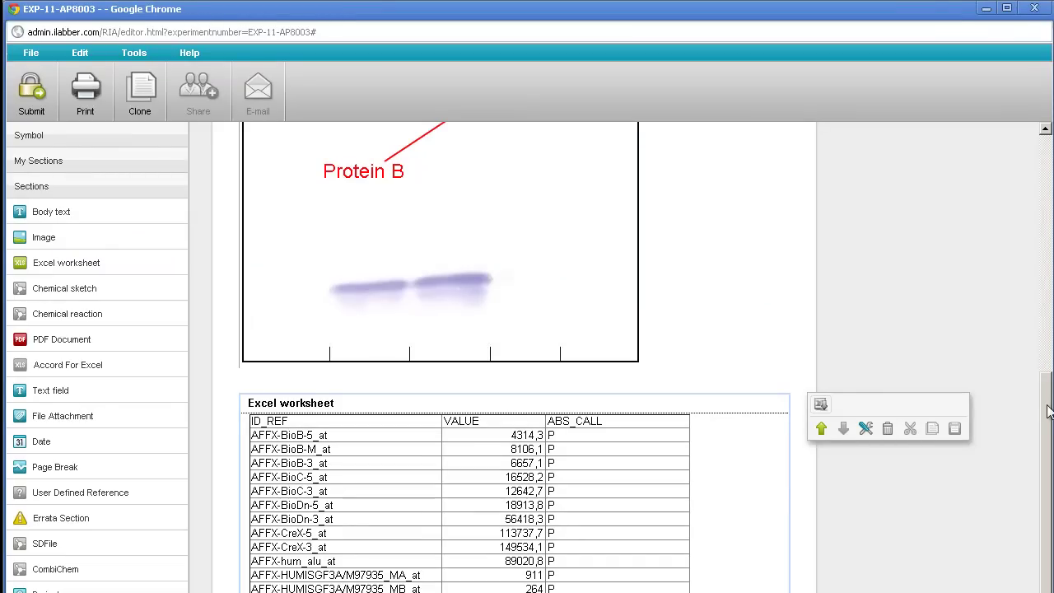
scroll(1049, 412, down, 3)
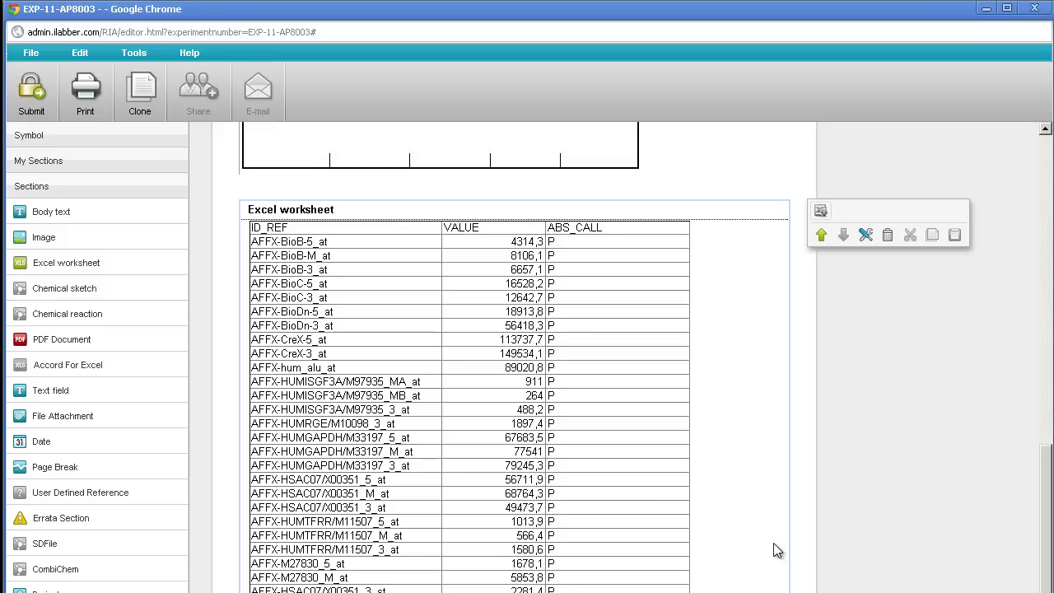
- Change AFFX-BioC-5_at's value in B9 to 234, select A1:C104, save and close Excel
double_click(473, 405)
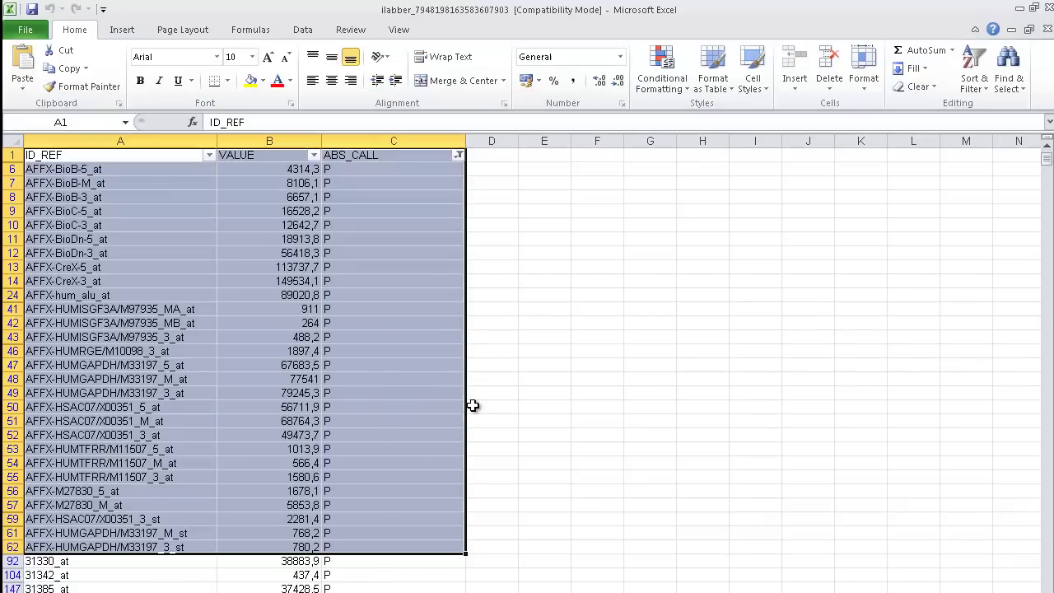
click(297, 212)
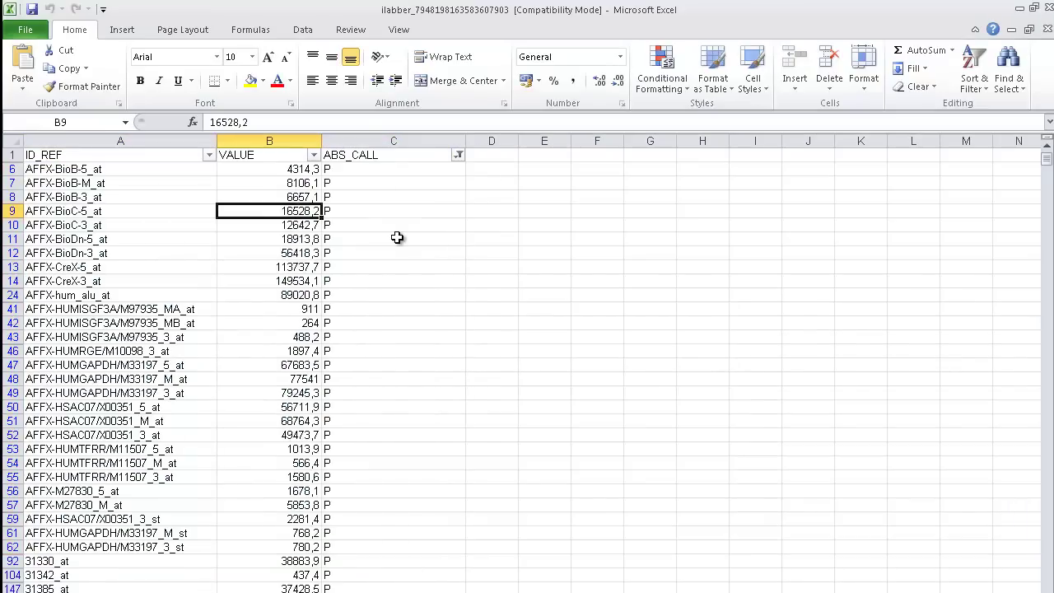
text(234)
drag(70, 155, 423, 575)
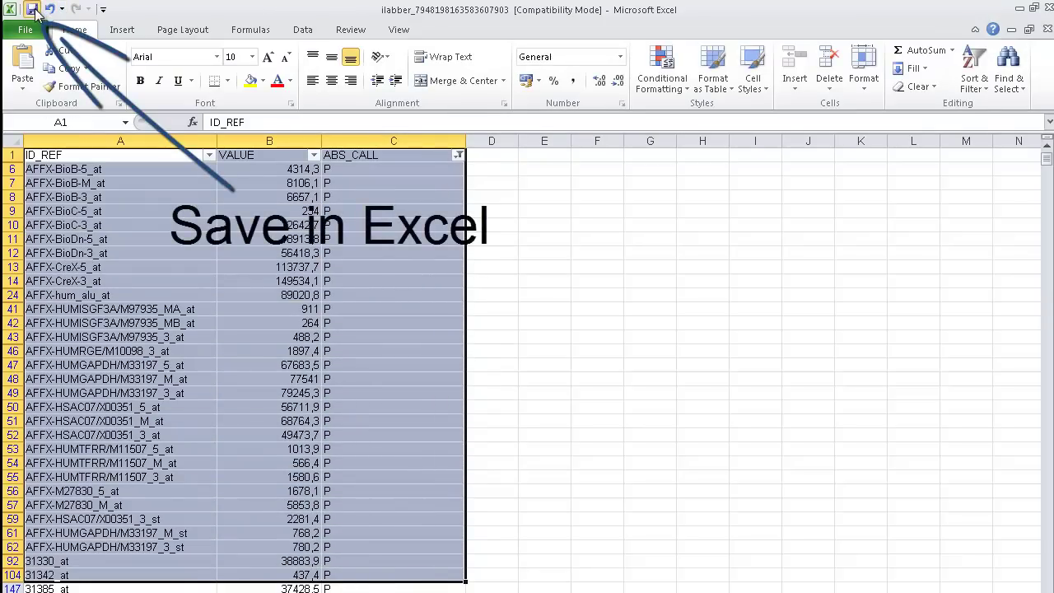
click(33, 10)
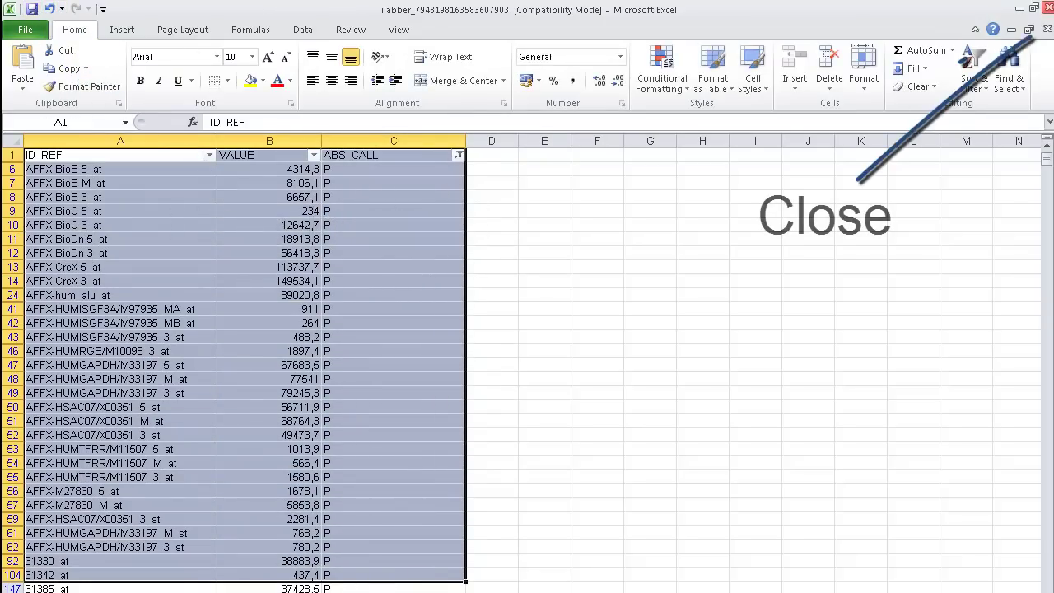
click(1045, 7)
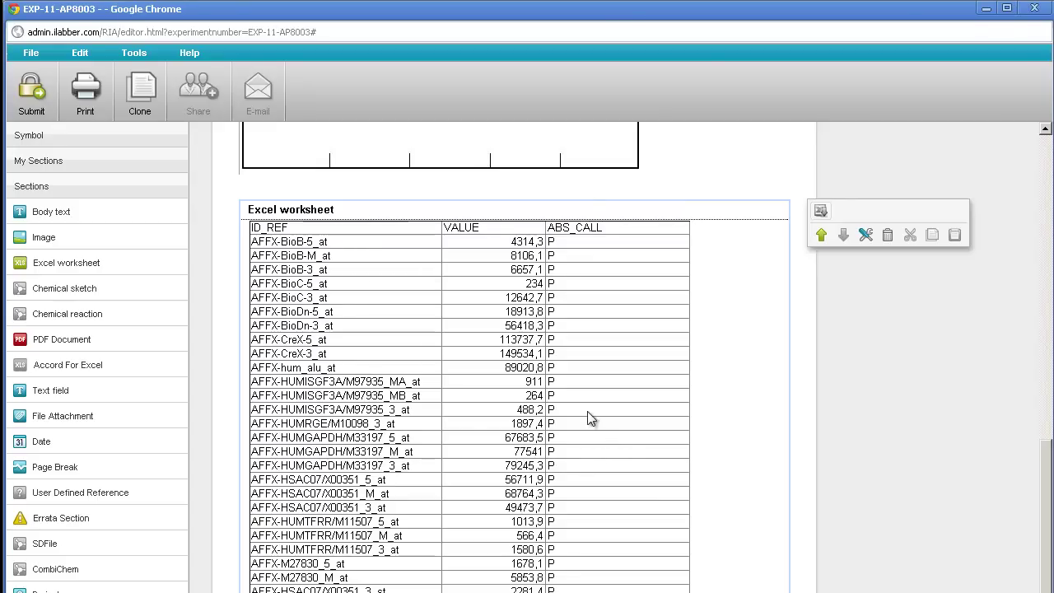
- Add a PDF section holding p34-35.pdf, followed by an empty File Attachment section
click(70, 346)
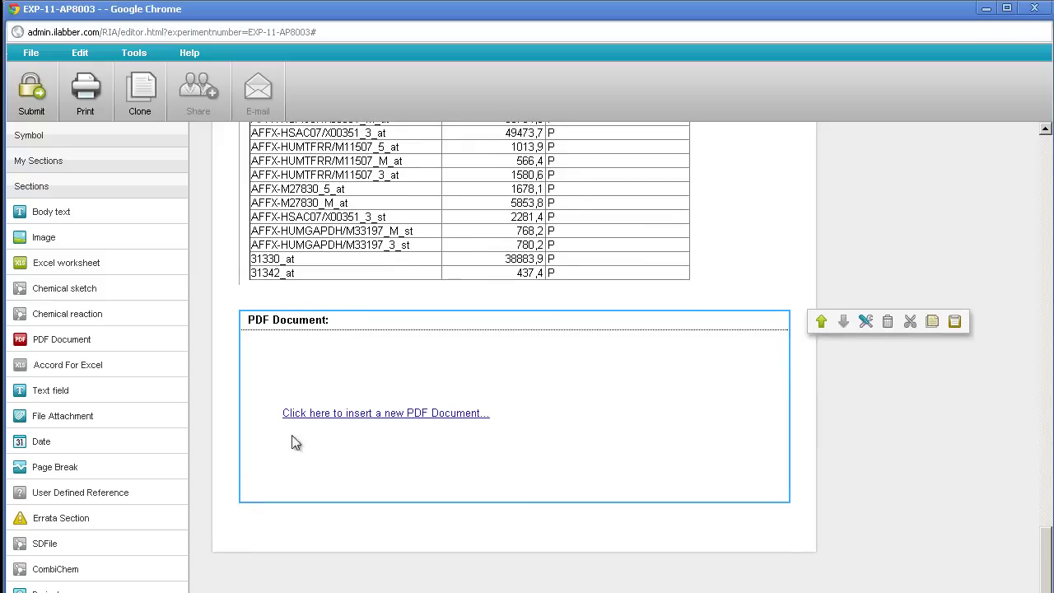
click(394, 418)
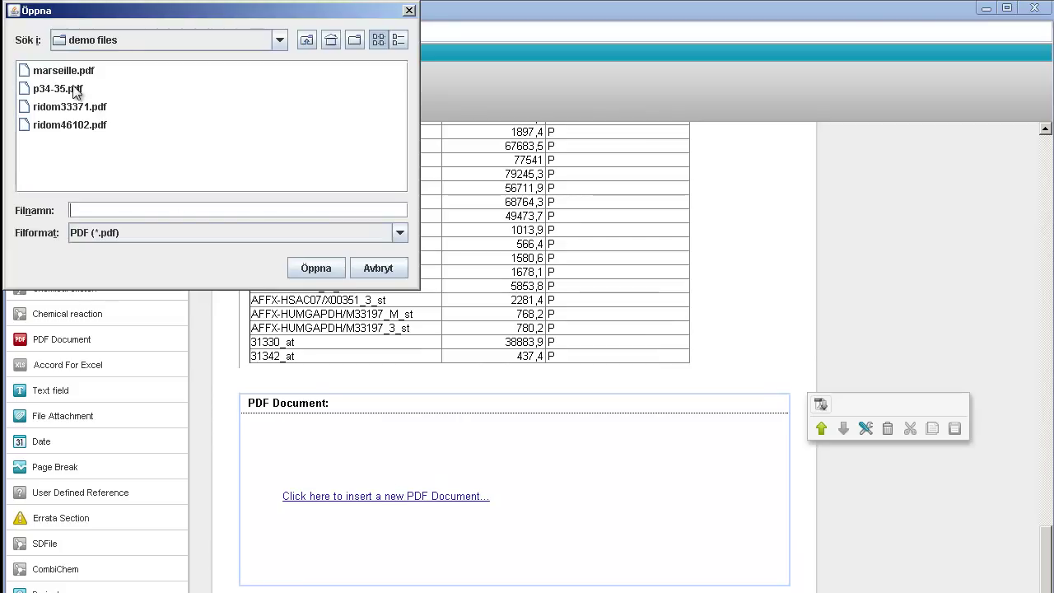
double_click(74, 90)
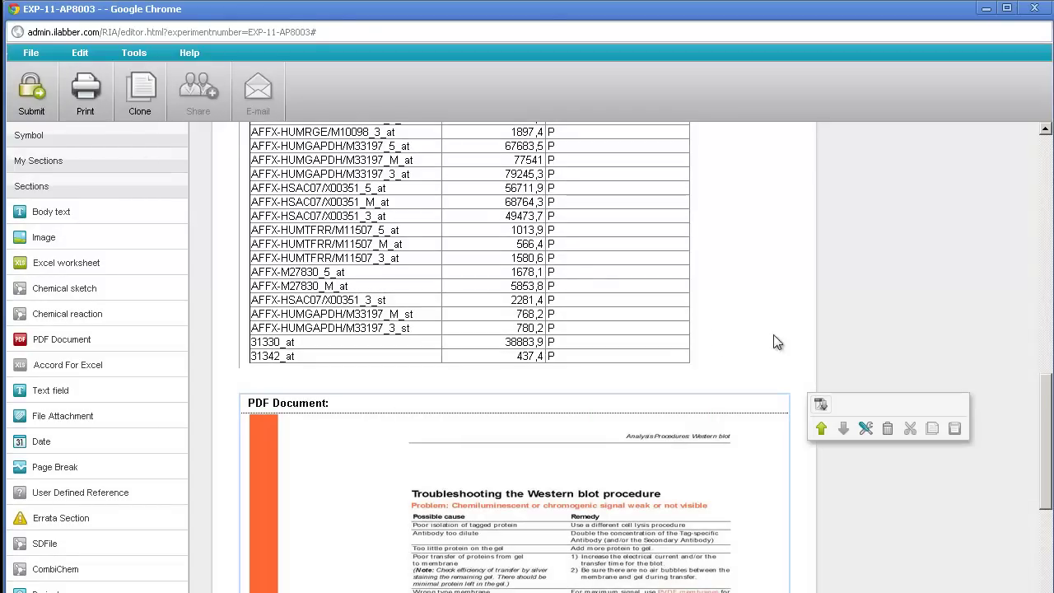
drag(1050, 403, 1045, 506)
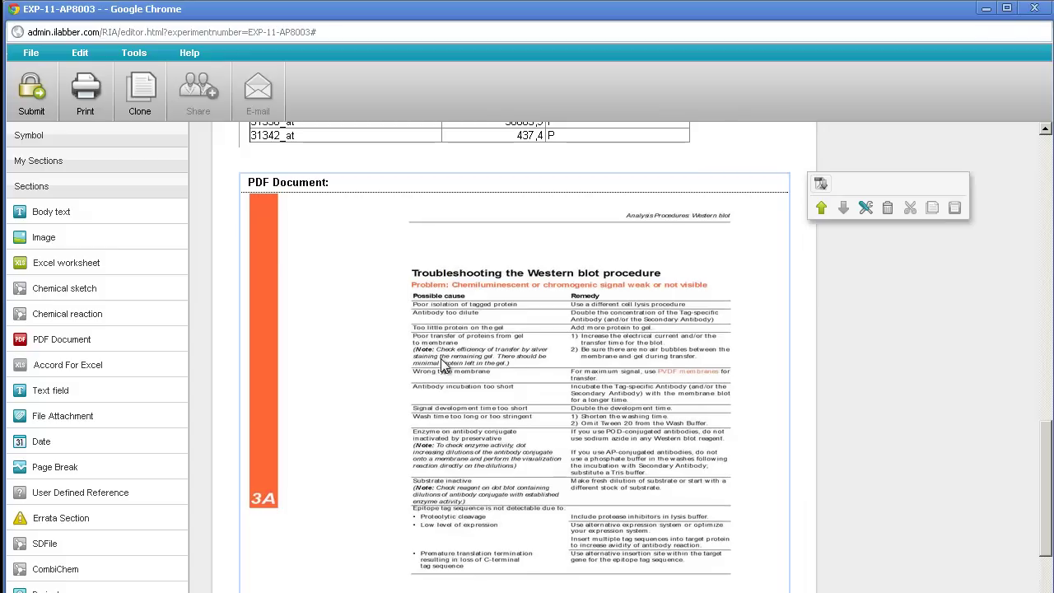
right_click(442, 365)
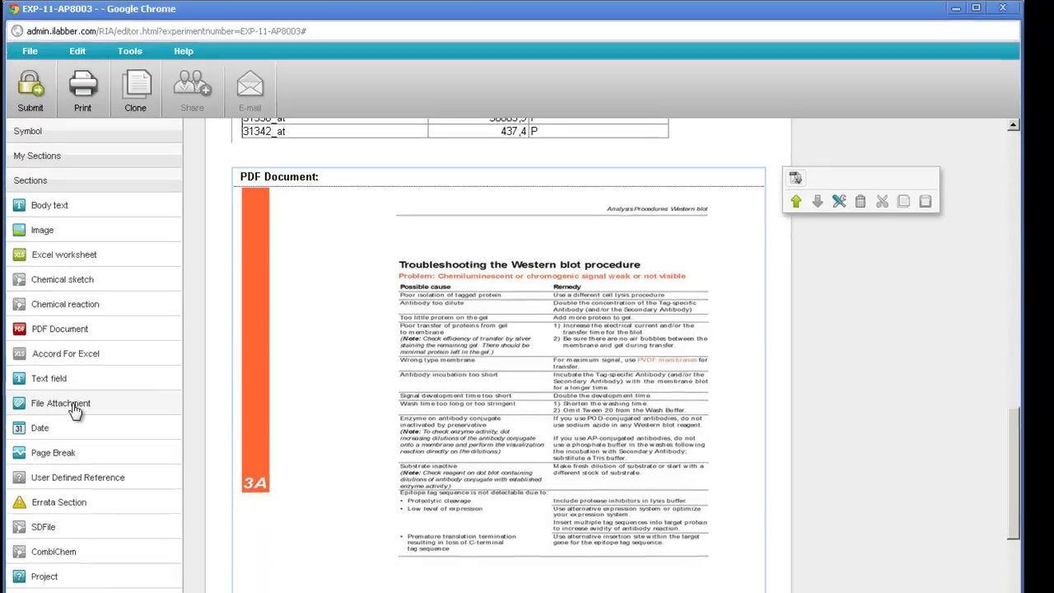
click(77, 422)
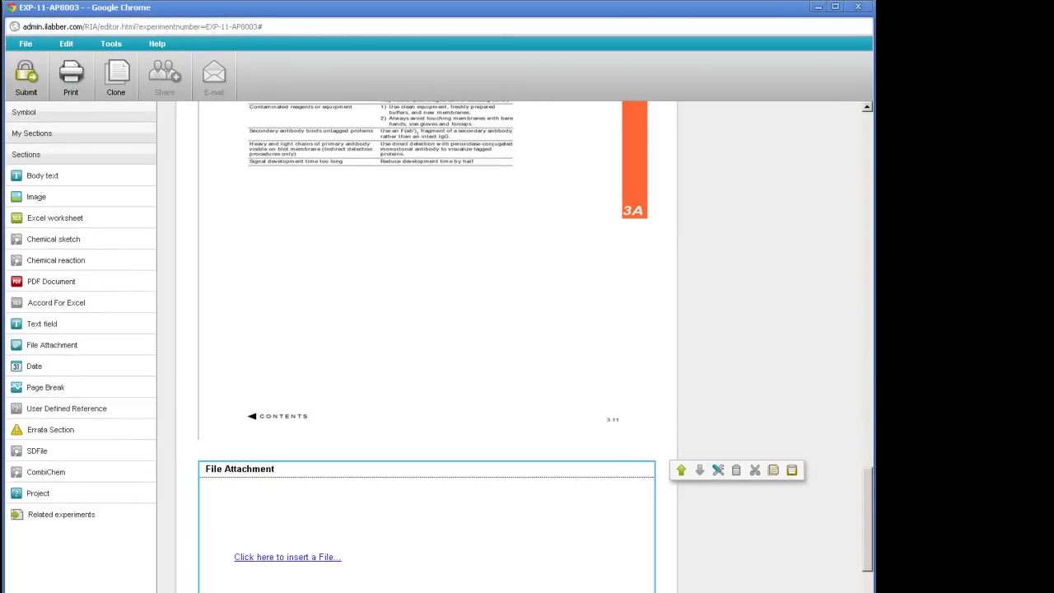
- Attach GSM21610.txt to the File Attachment section
click(293, 559)
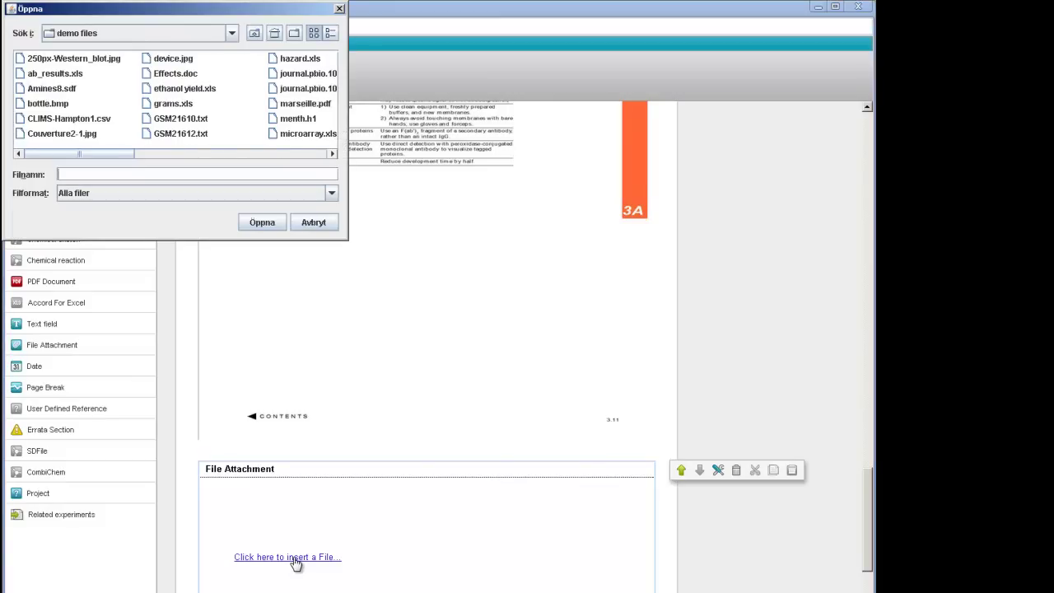
click(169, 119)
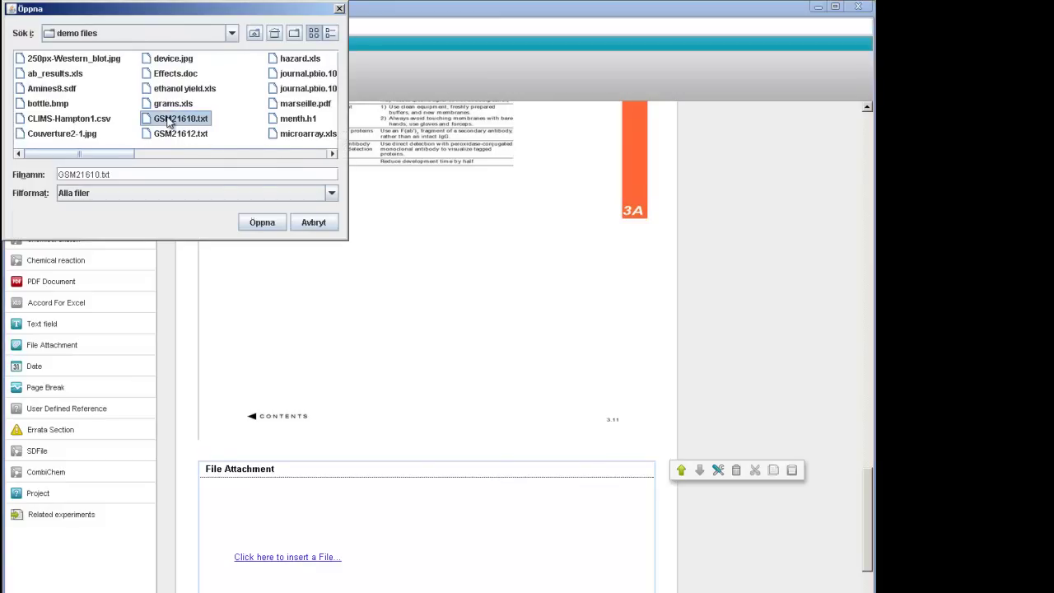
click(262, 223)
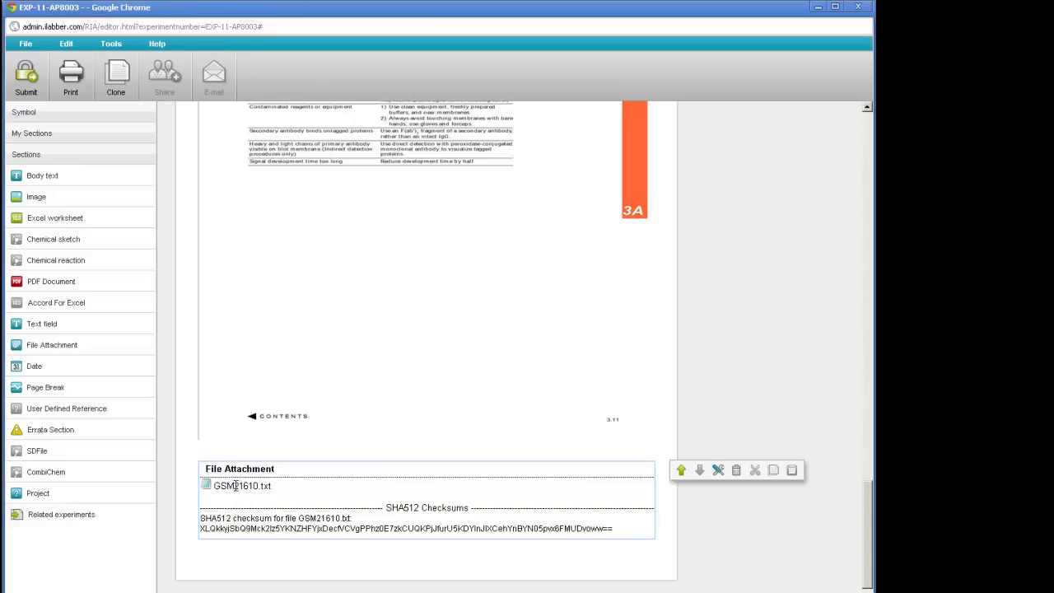
- Add GSM21612.txt as a second file in the attachment section
right_click(236, 489)
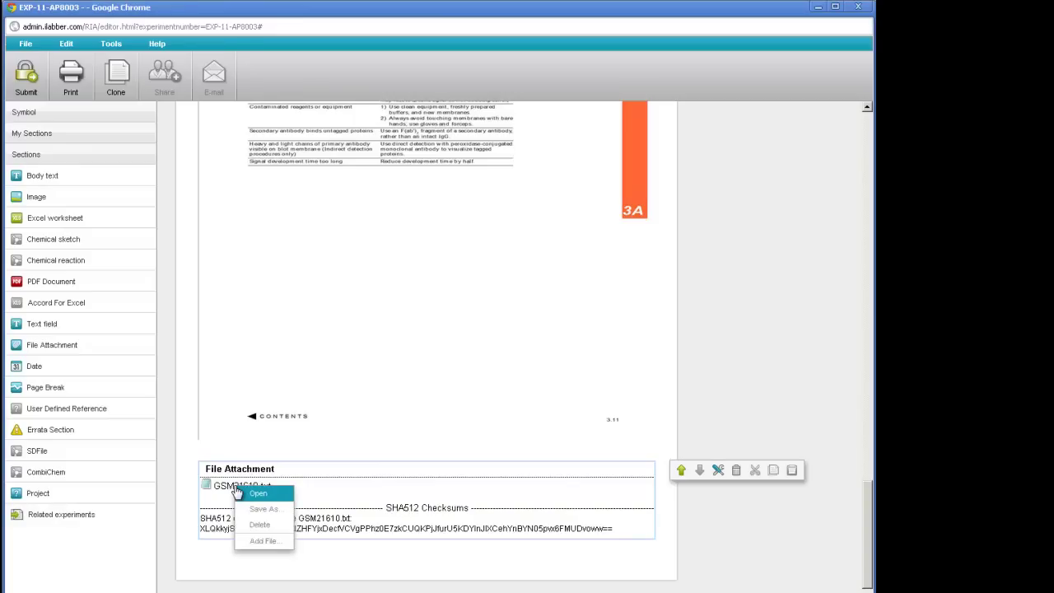
click(263, 541)
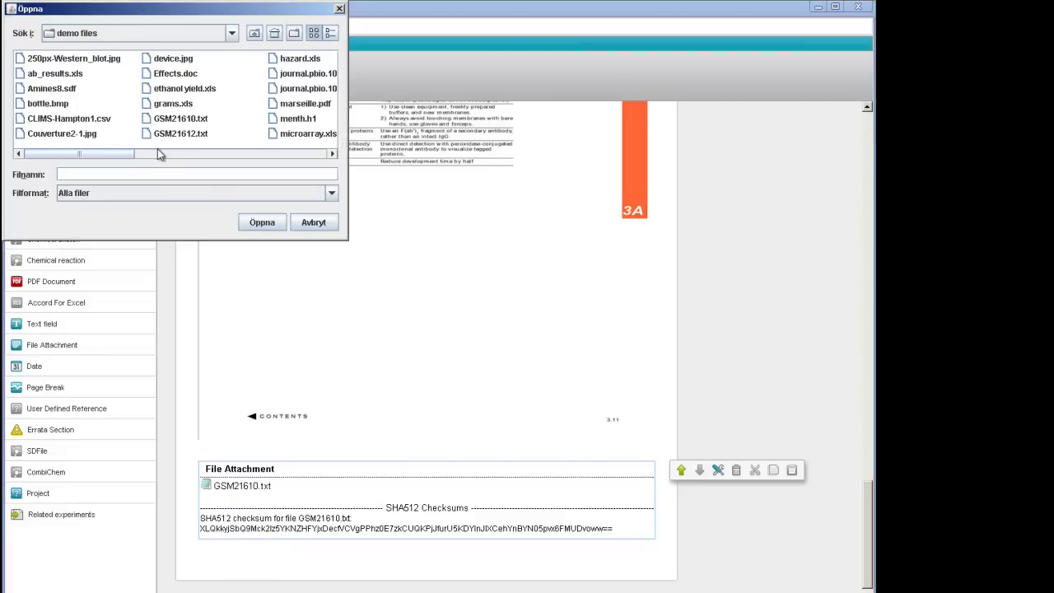
click(187, 136)
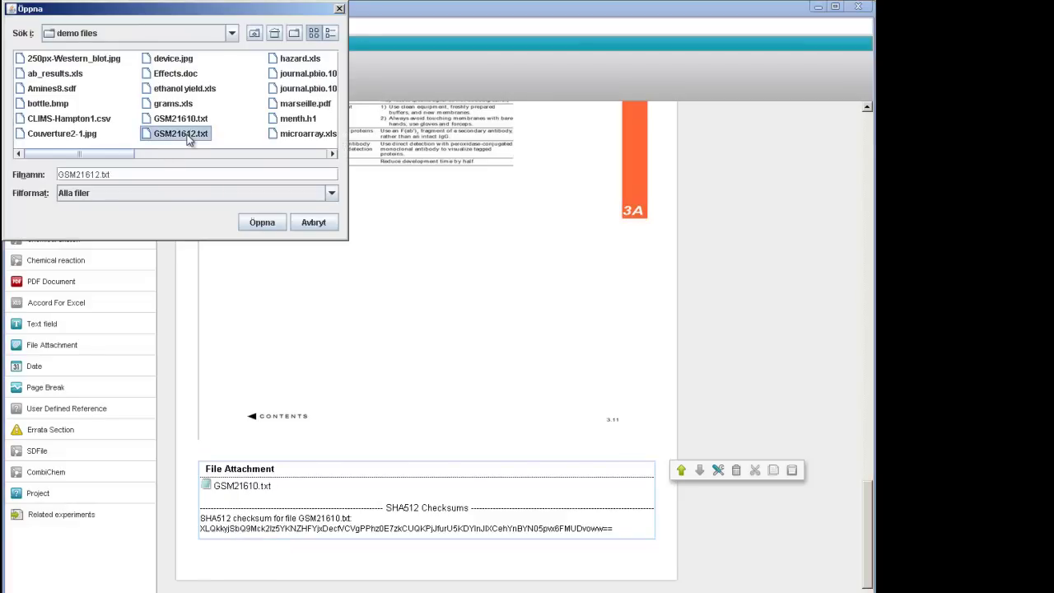
click(248, 220)
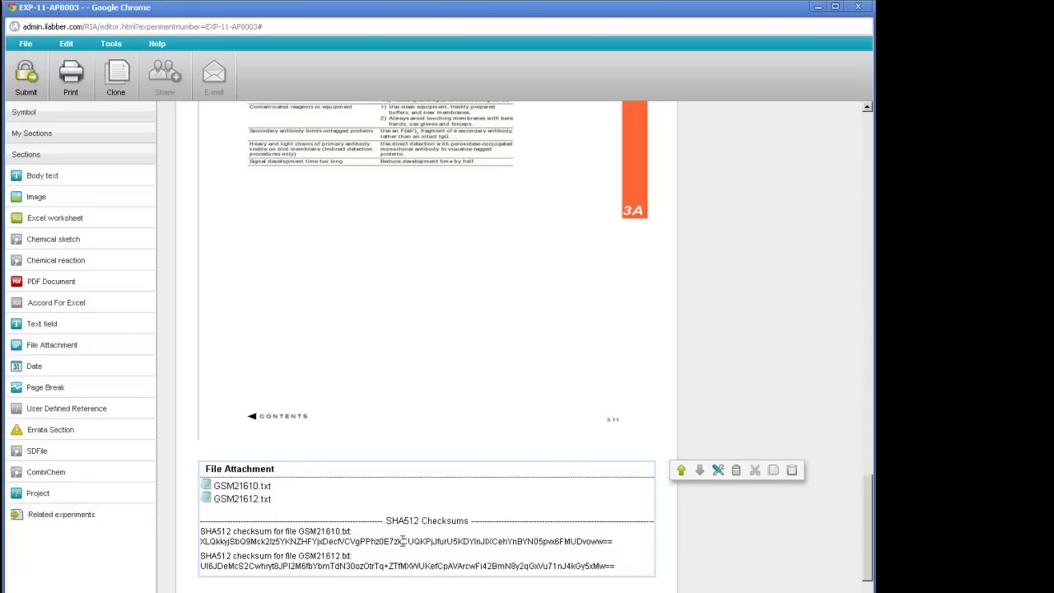
drag(872, 531, 855, 162)
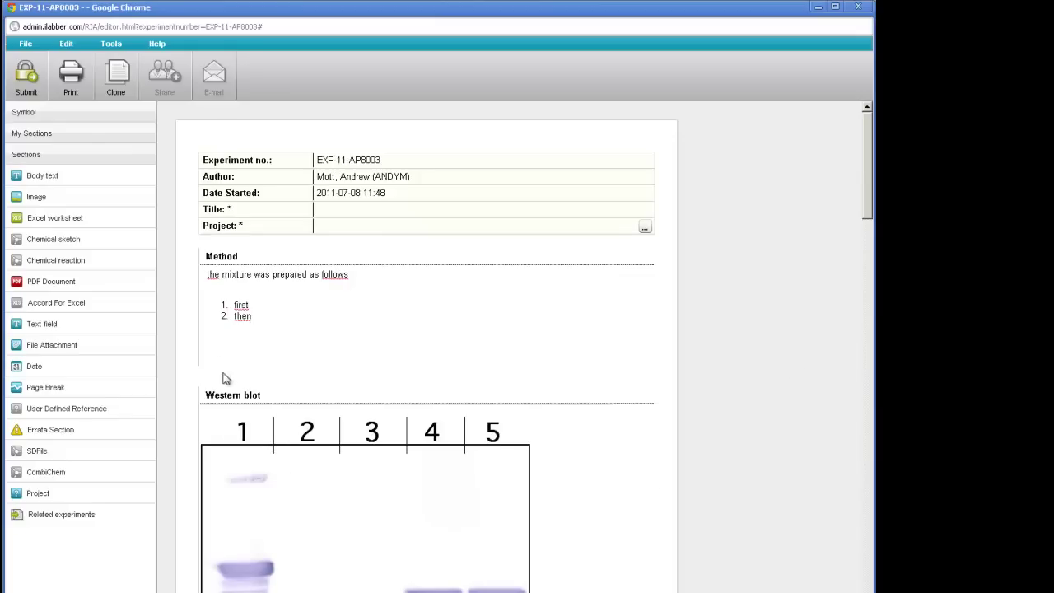
- Enter 'Training video' in the experiment's Title field
click(332, 209)
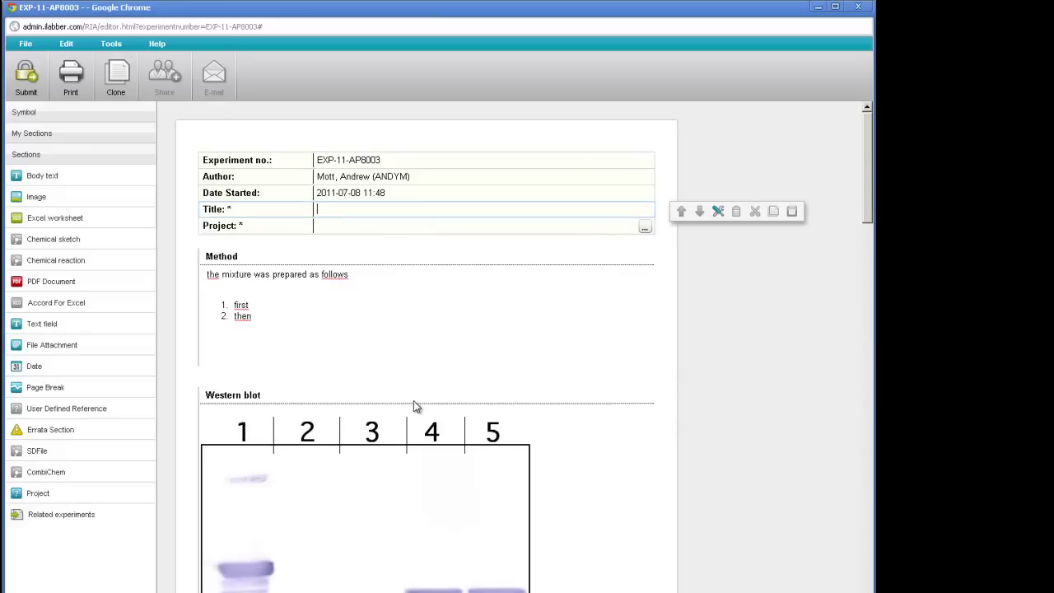
text(Traini)
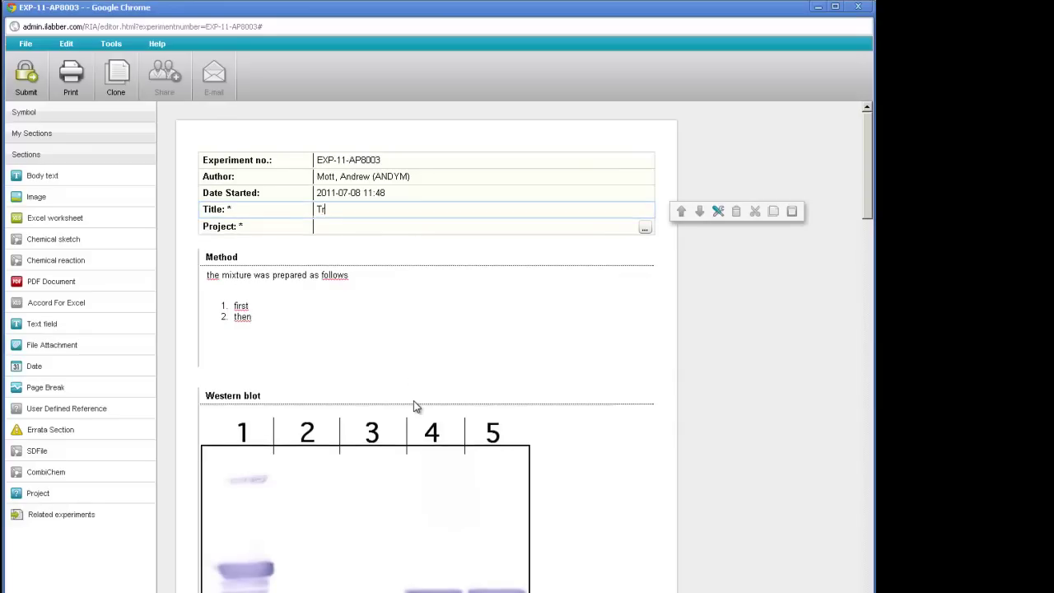
text(ng video)
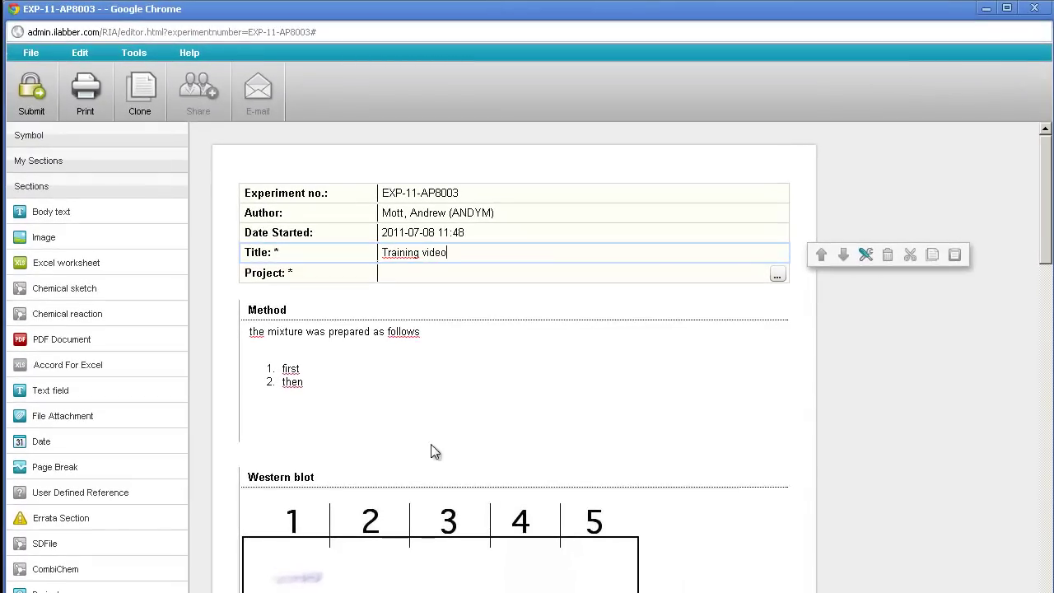
key(Tab)
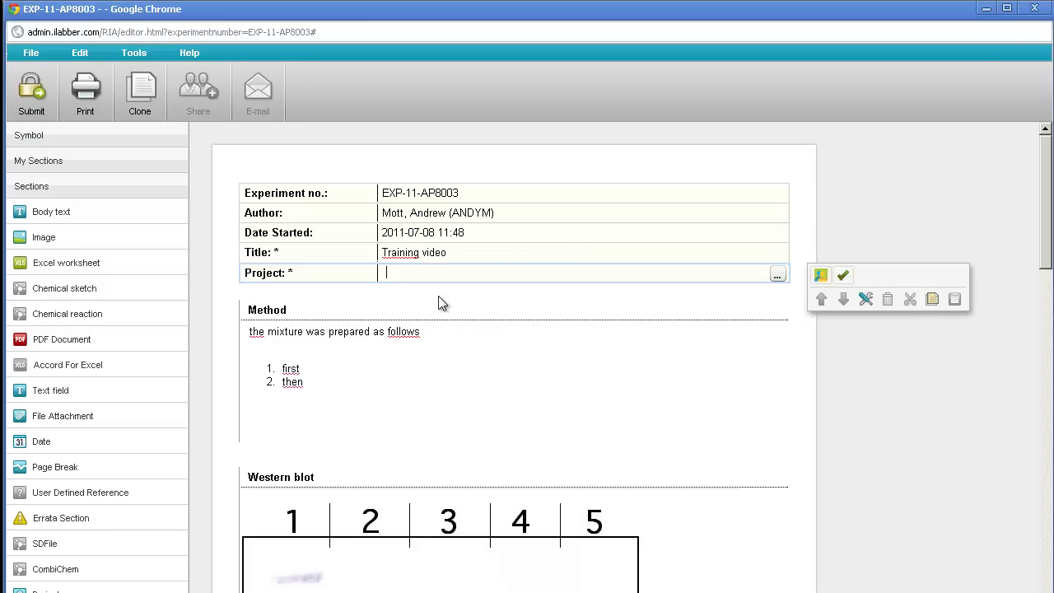
- Pick ProjectABC in the Select Project dialog as the experiment's project
click(779, 277)
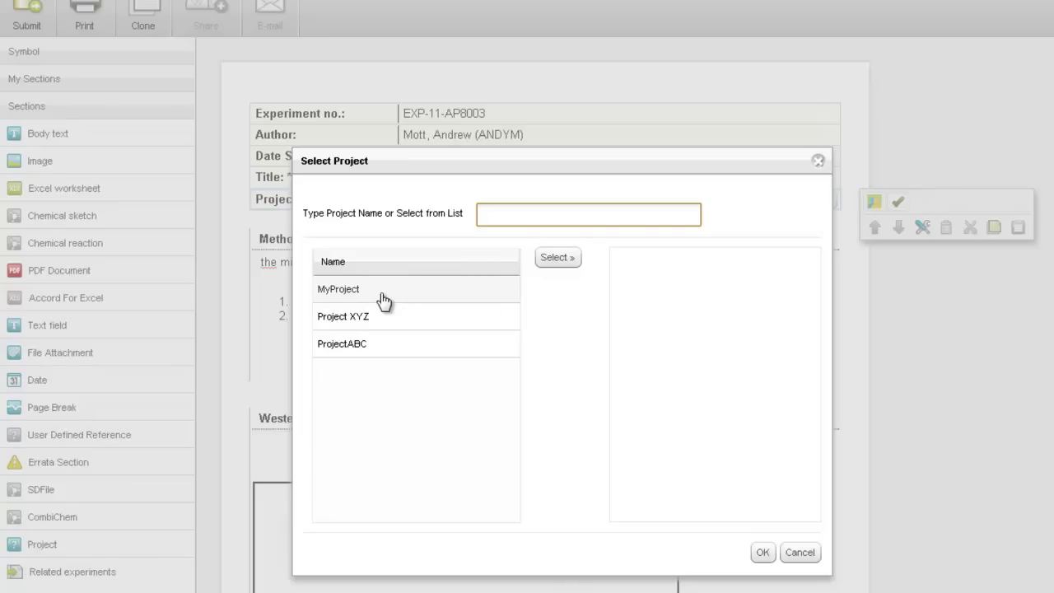
double_click(390, 351)
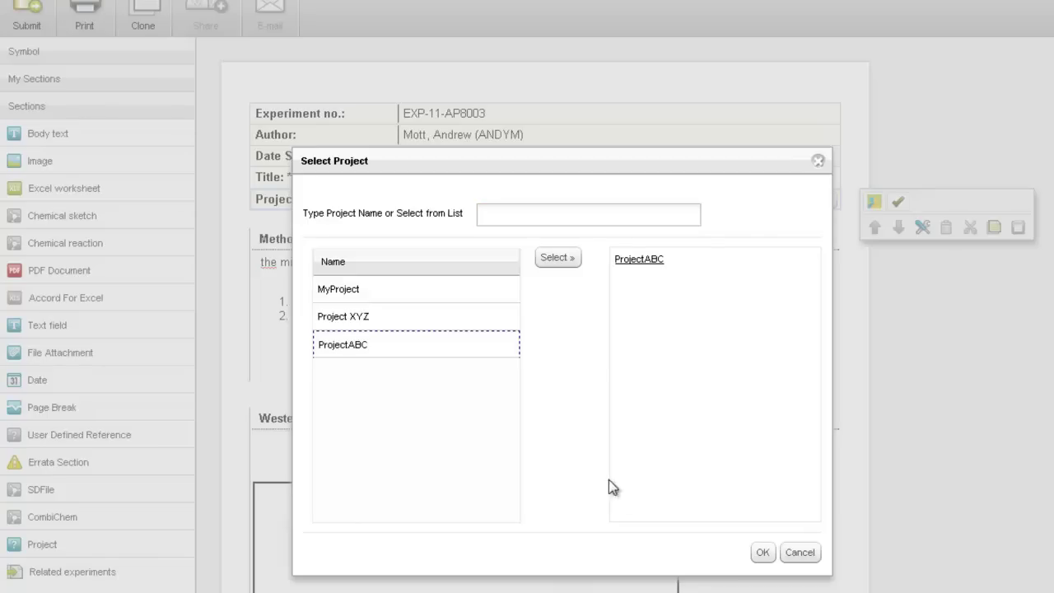
click(762, 553)
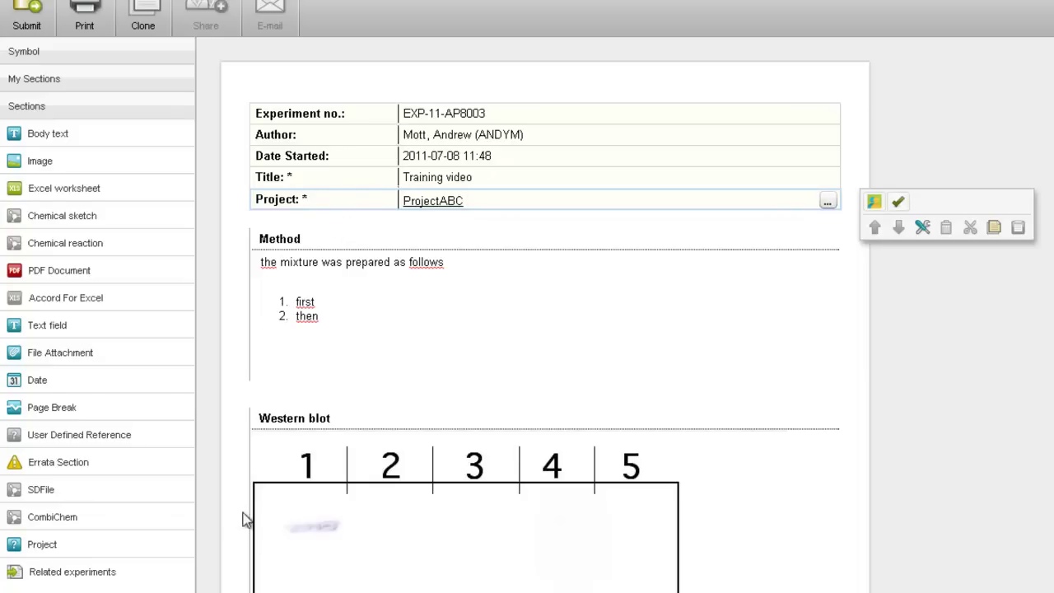
- Add a Related experiments field and link EXP-11-AP8100 found through a library search
click(75, 573)
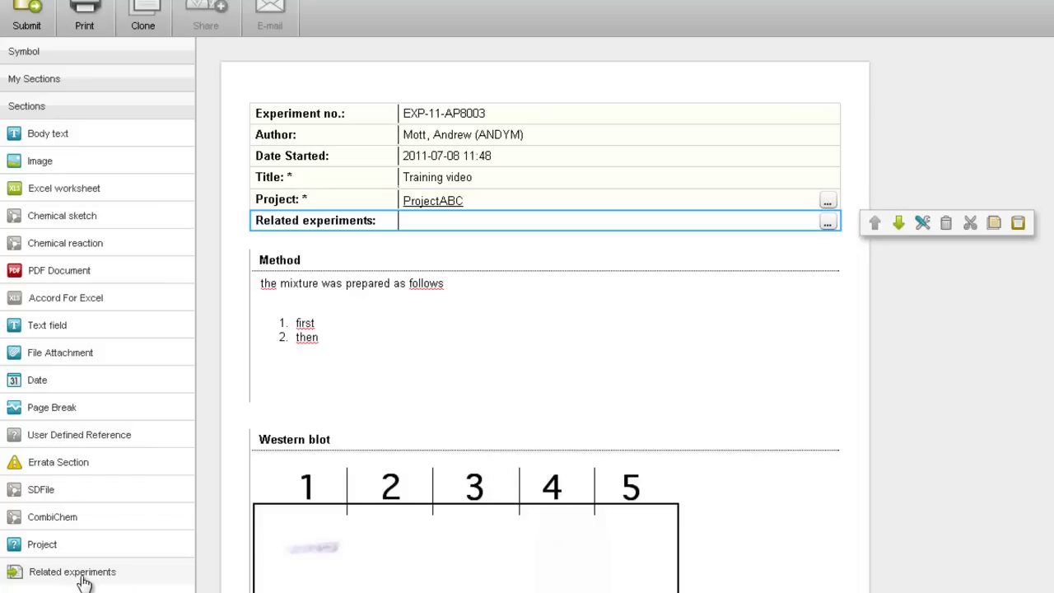
click(828, 224)
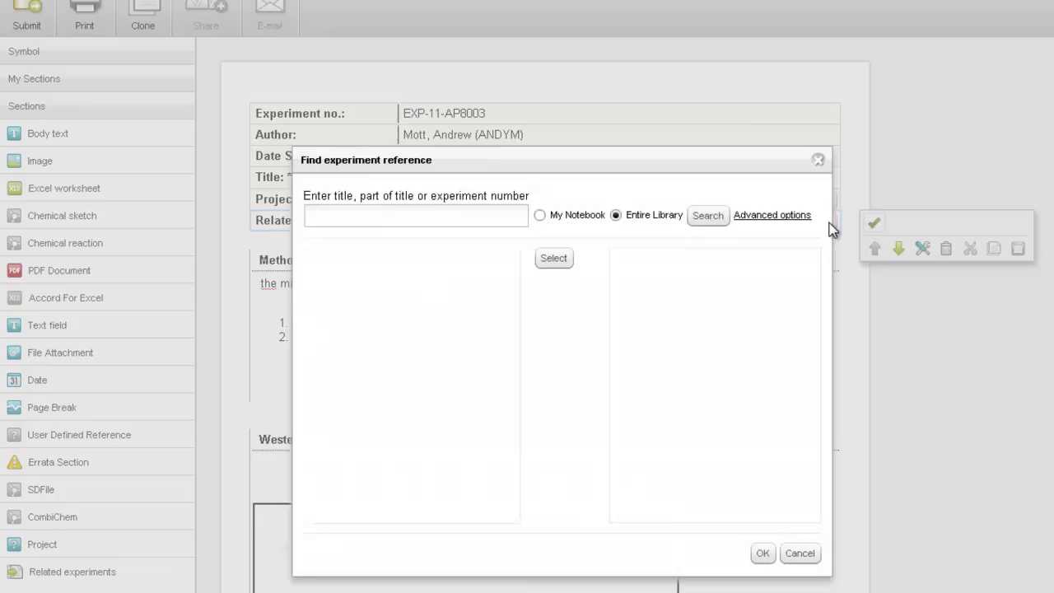
click(706, 217)
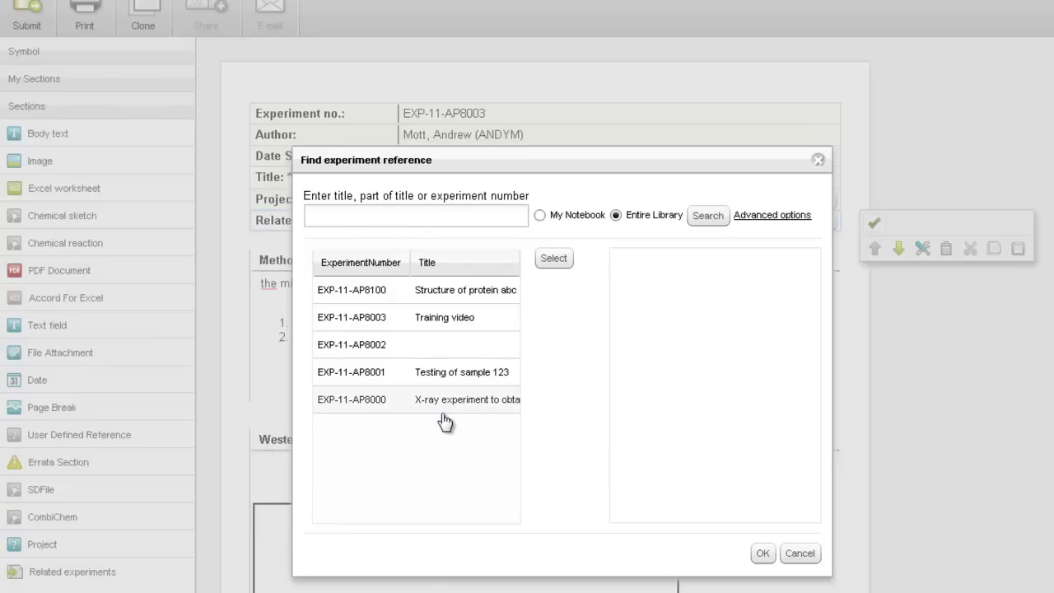
double_click(459, 293)
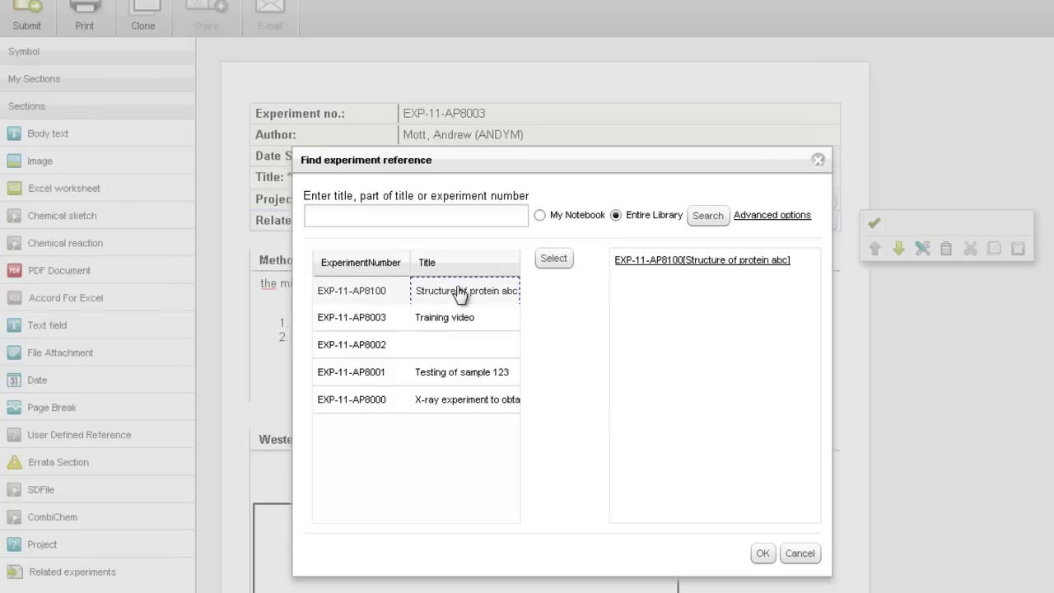
click(763, 554)
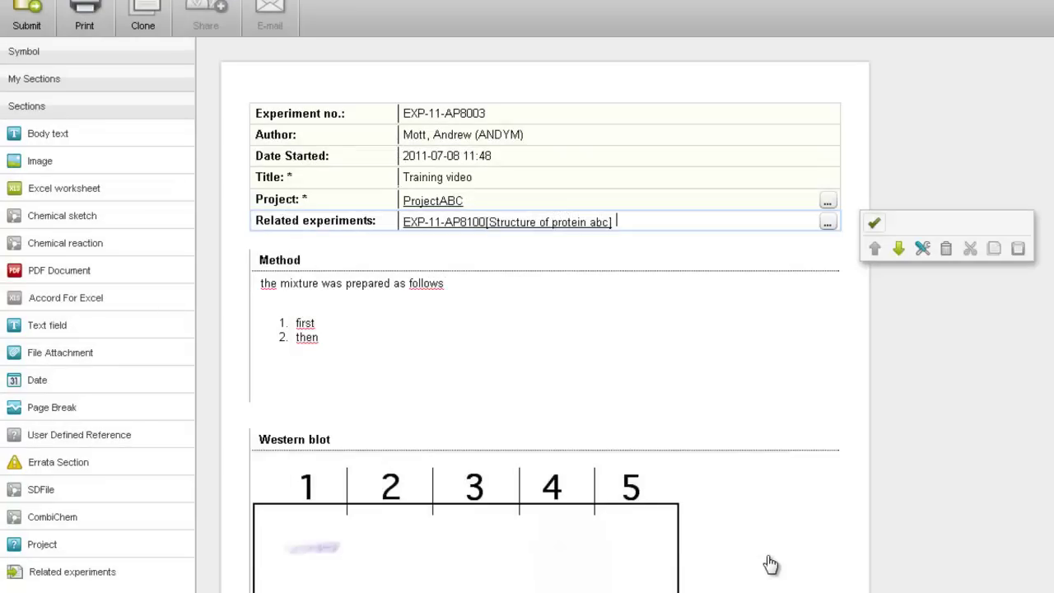
click(511, 224)
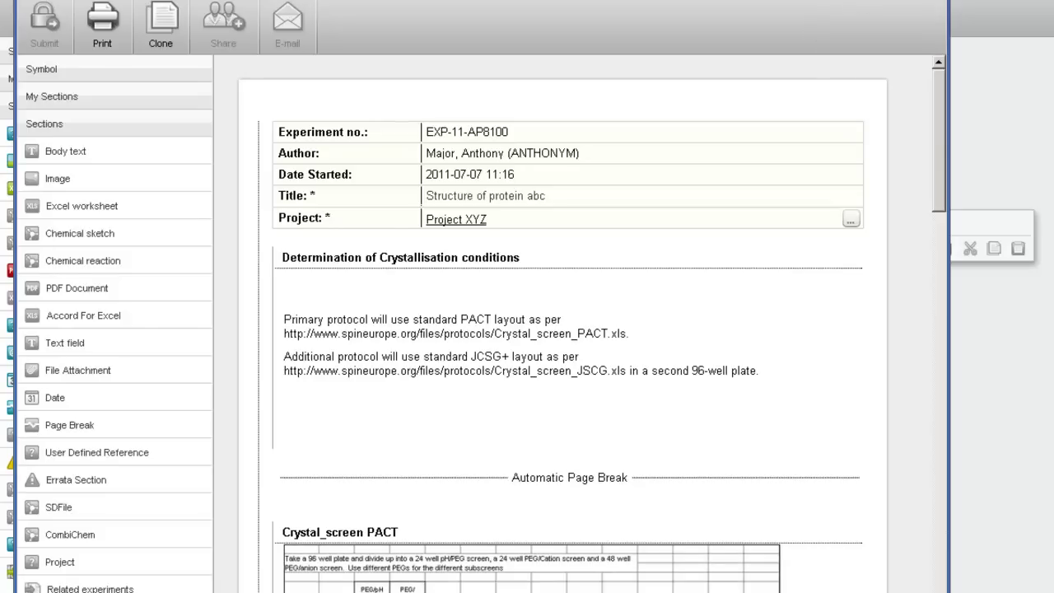
click(33, 3)
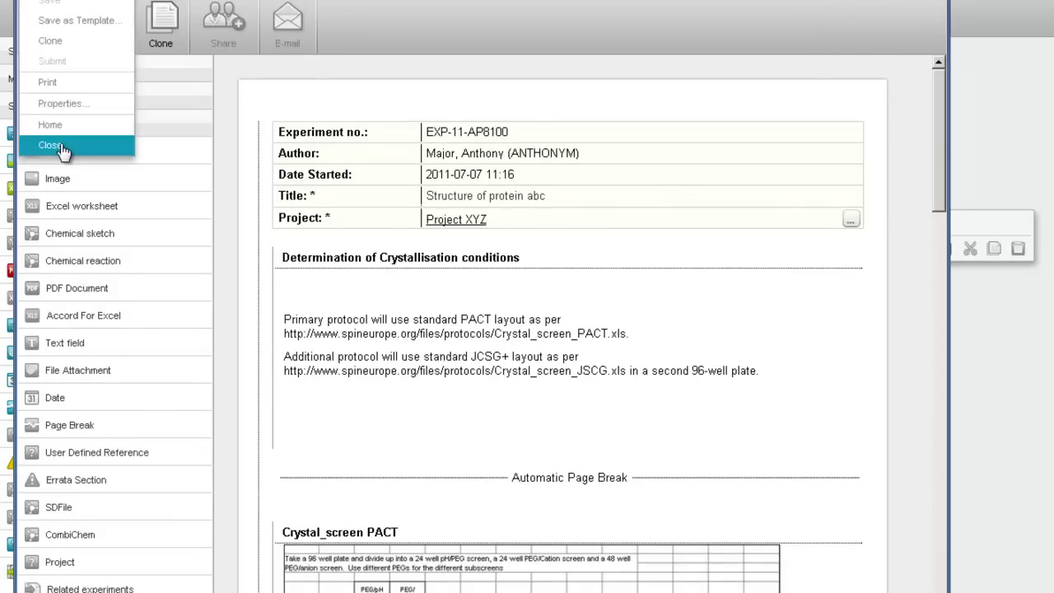
click(33, 148)
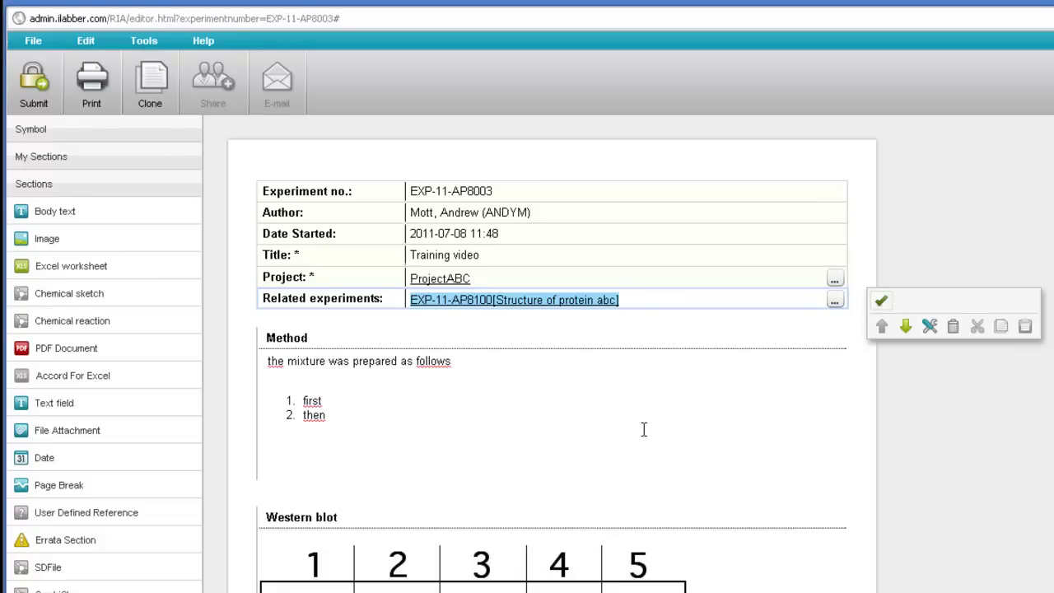
- Close experiment EXP-11-AP8000 and reopen 'Training video' from the notebook home page
click(31, 43)
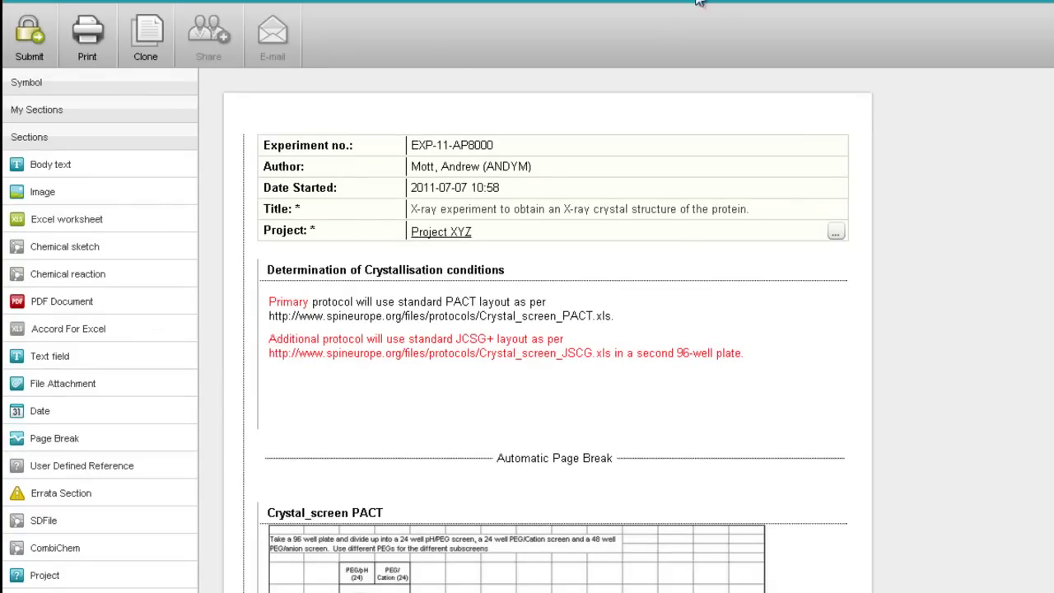
click(31, 2)
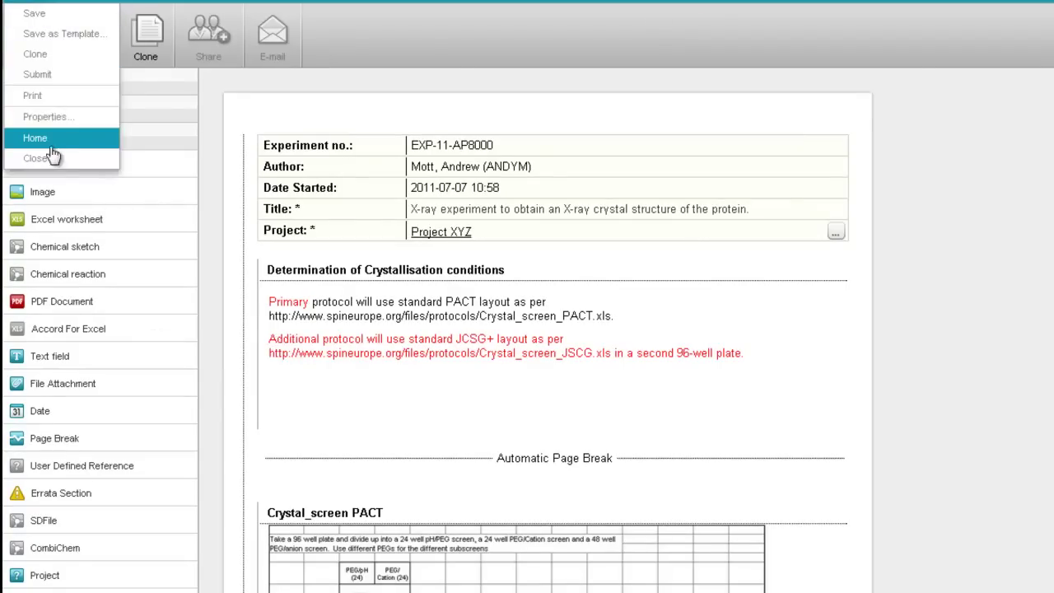
click(52, 163)
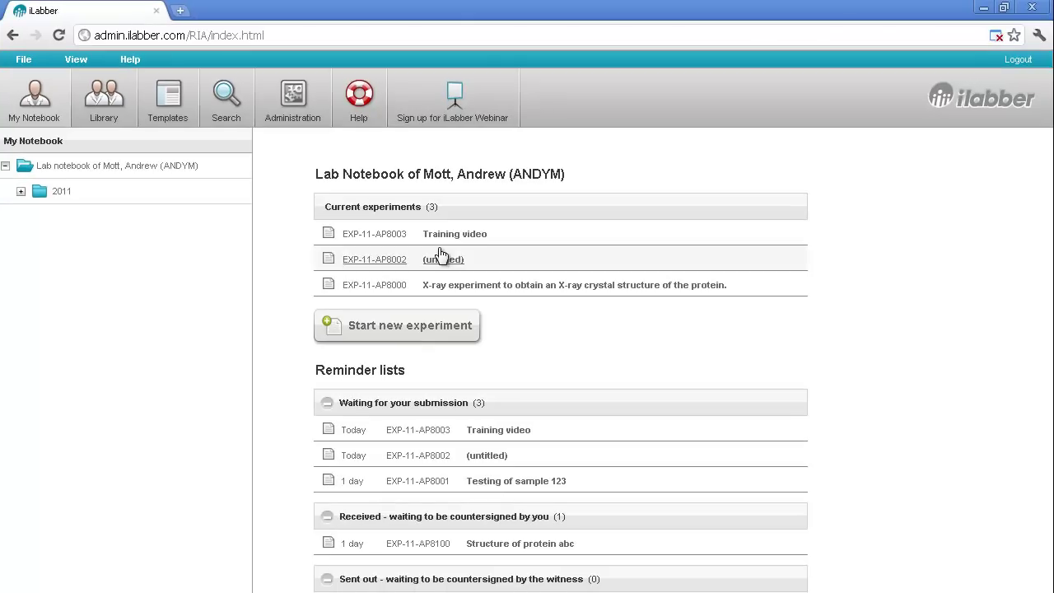
click(449, 238)
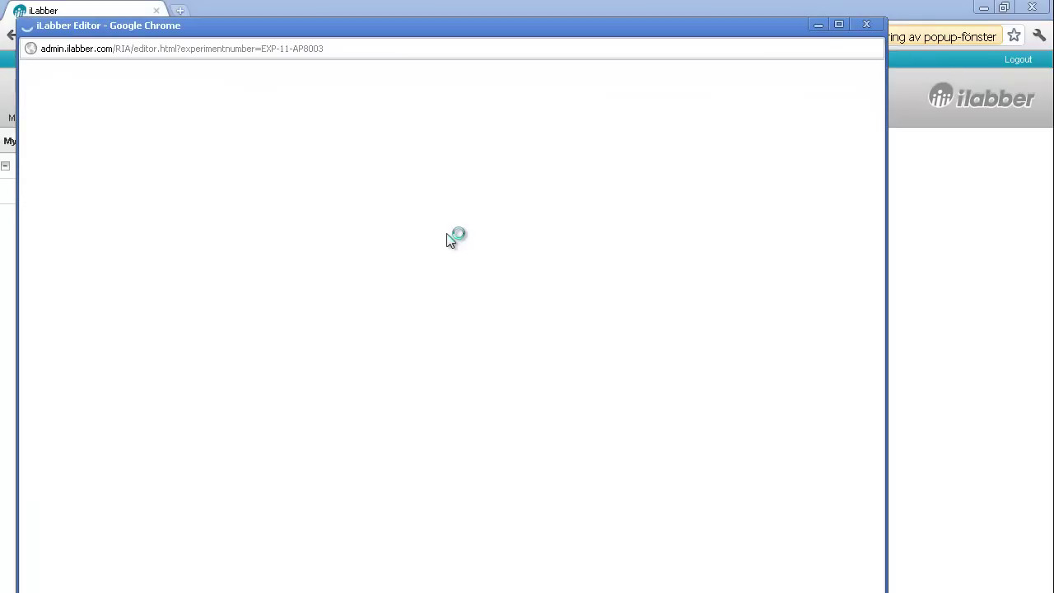